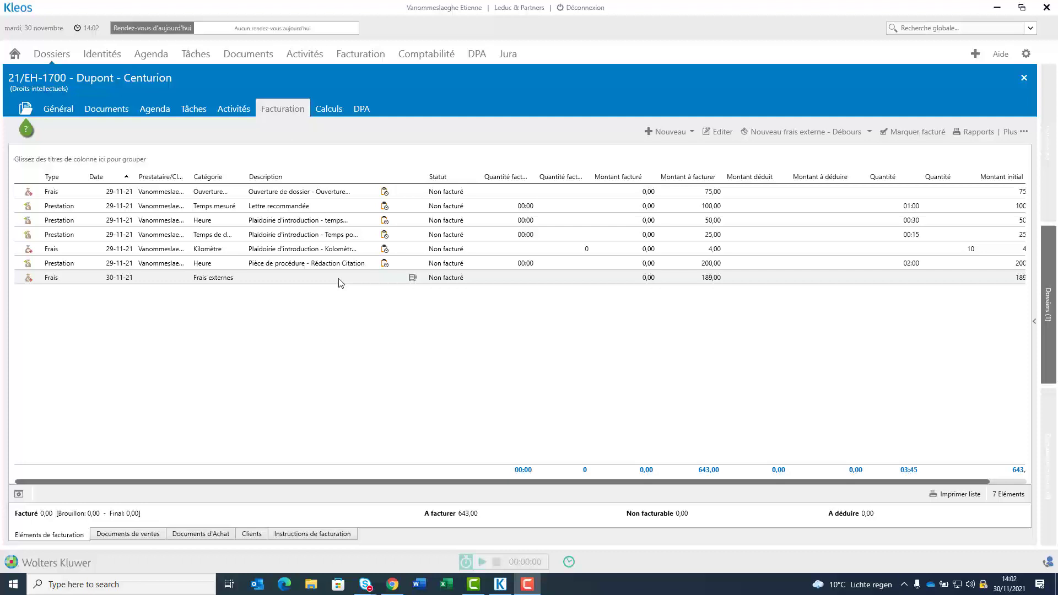
# Create a draft invoice for the open dossier with the proposed general details and all seven unbilled items.
pyautogui.click(339, 282)
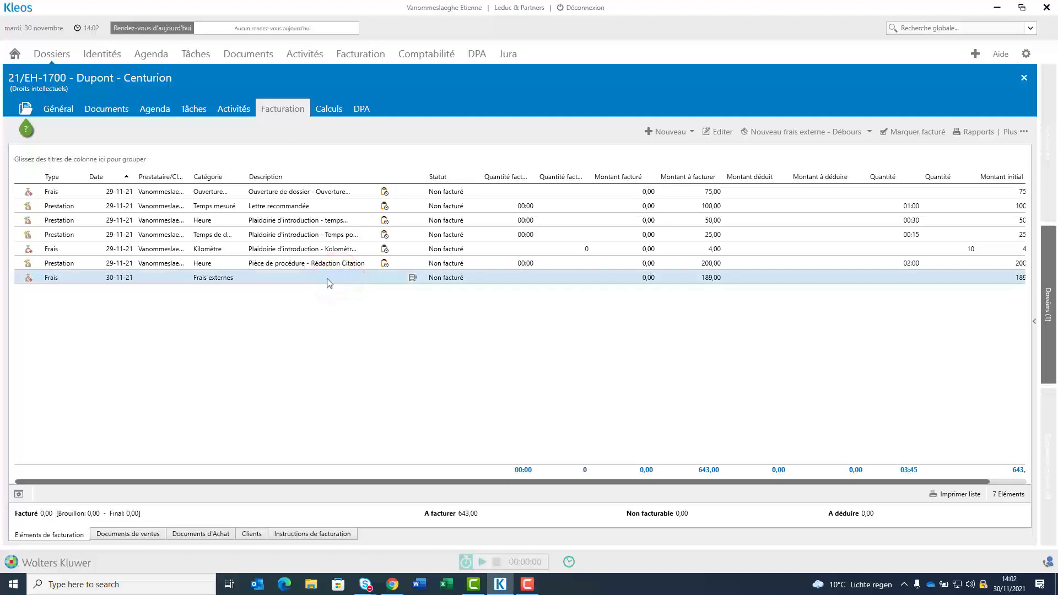
pyautogui.click(197, 280)
pyautogui.click(673, 133)
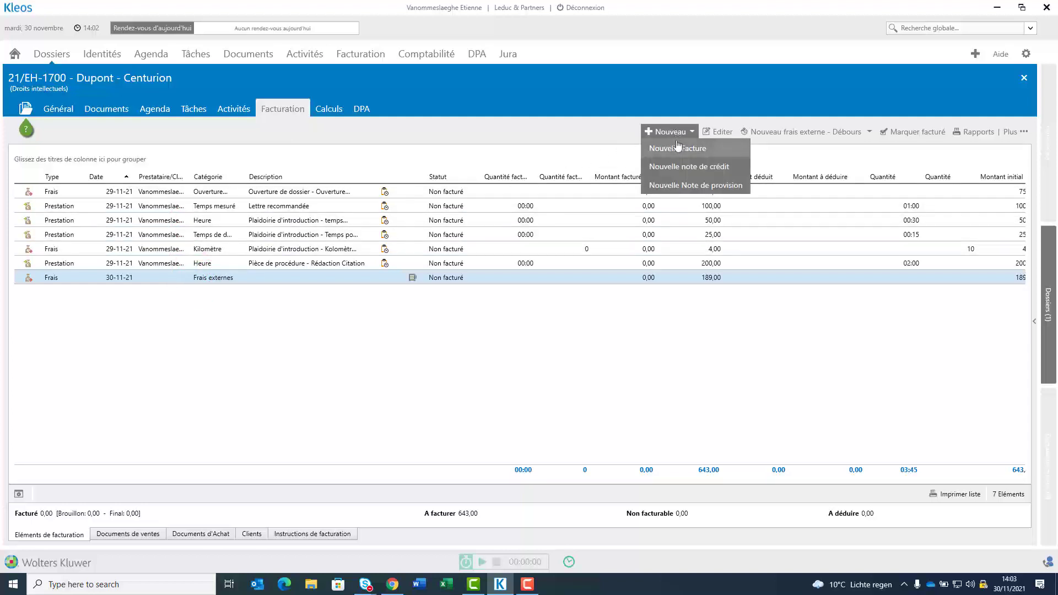
pyautogui.click(678, 148)
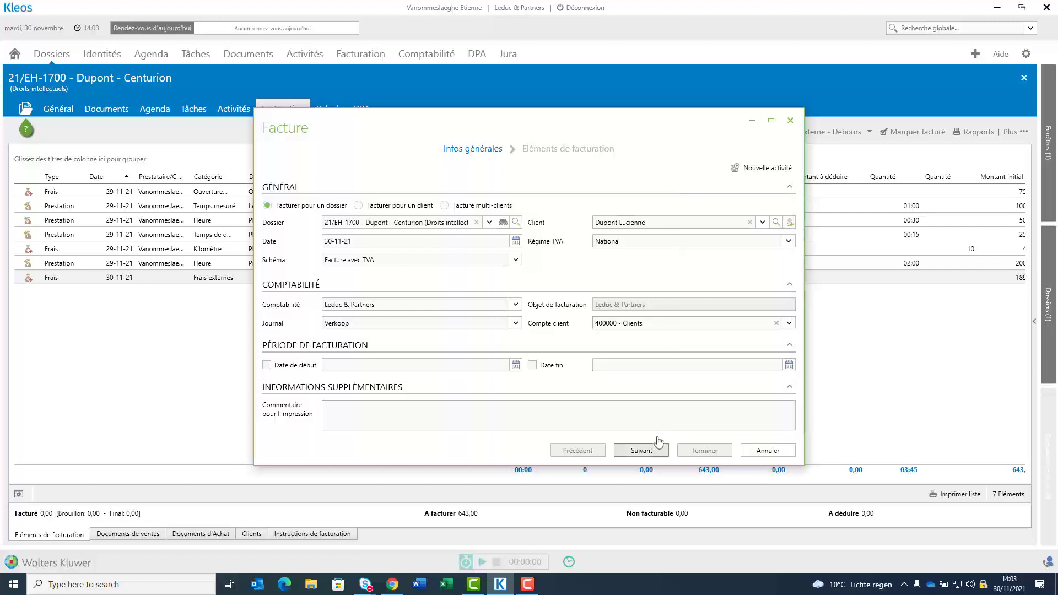
pyautogui.click(653, 455)
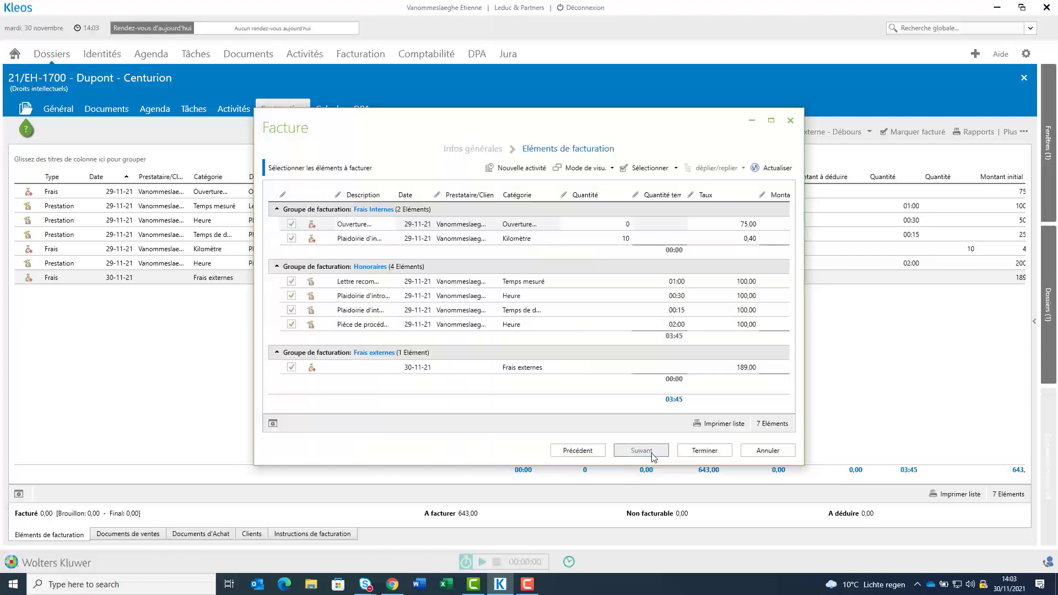
pyautogui.click(705, 451)
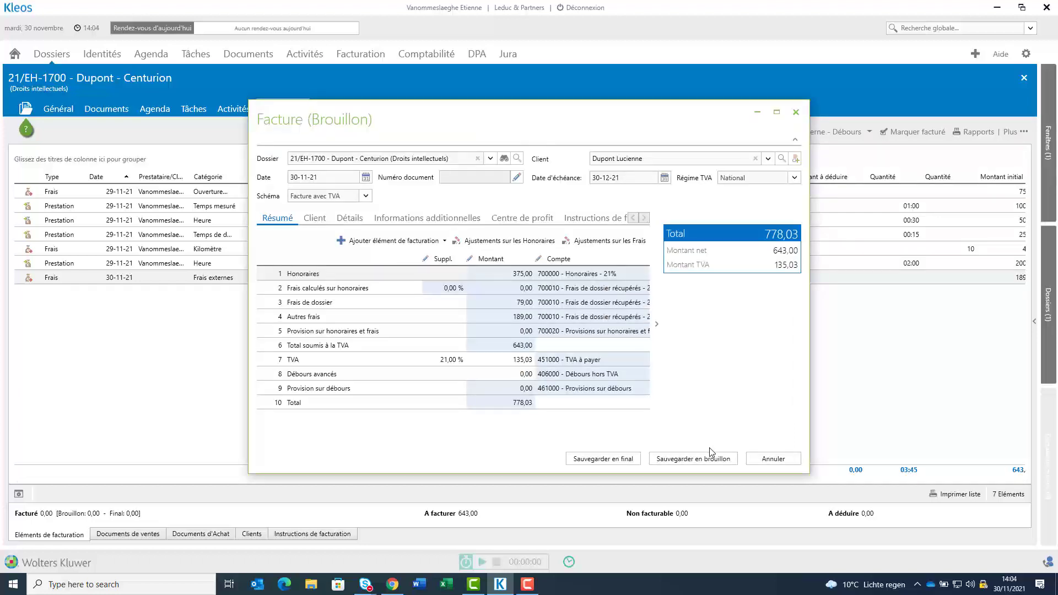
# Save the draft invoice as final despite the missing client VAT number, without generating the document.
pyautogui.click(620, 460)
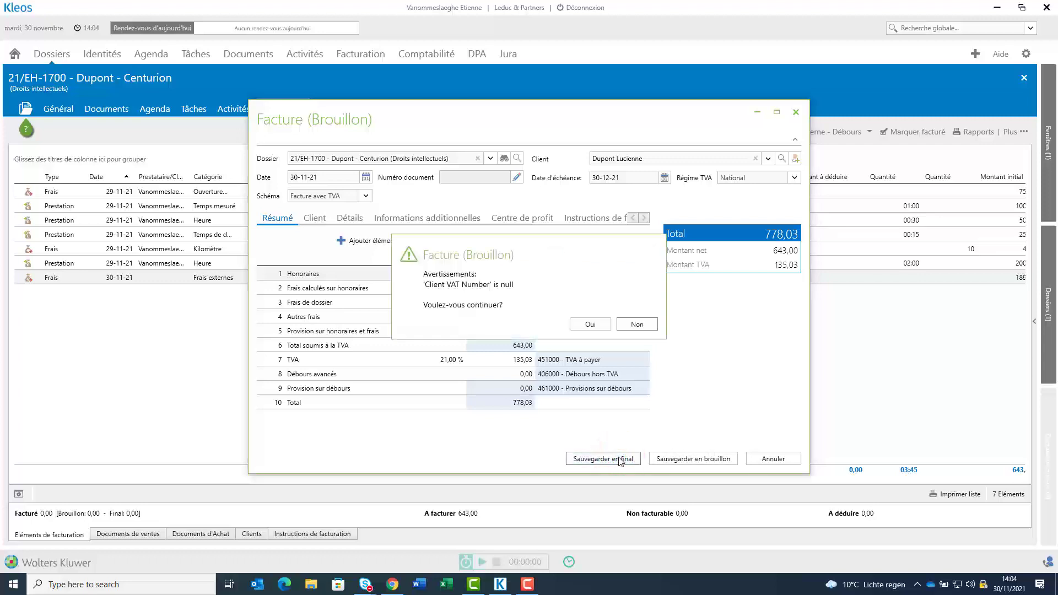
pyautogui.click(595, 325)
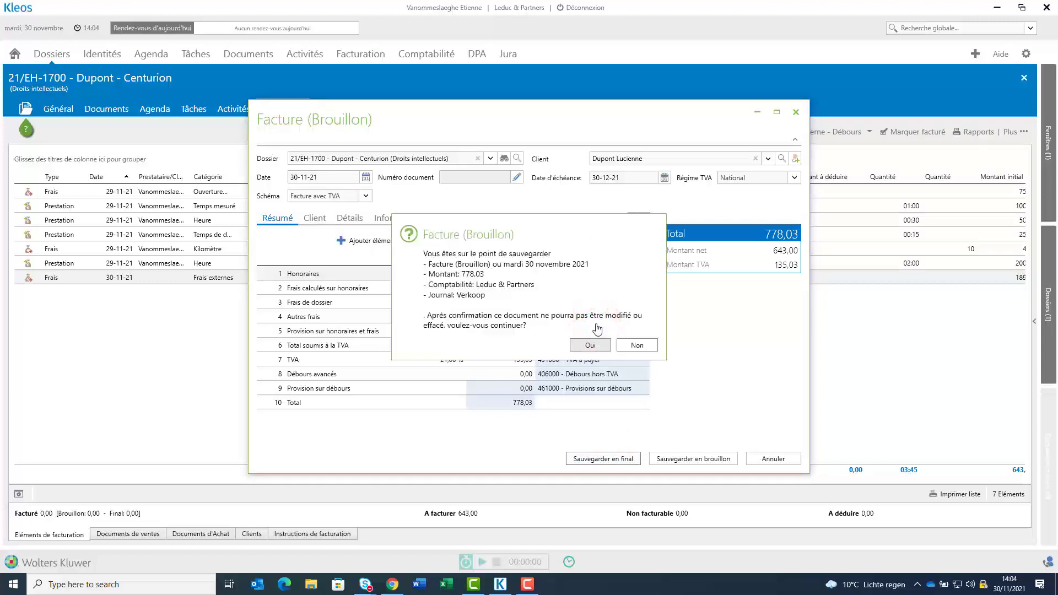
pyautogui.click(593, 345)
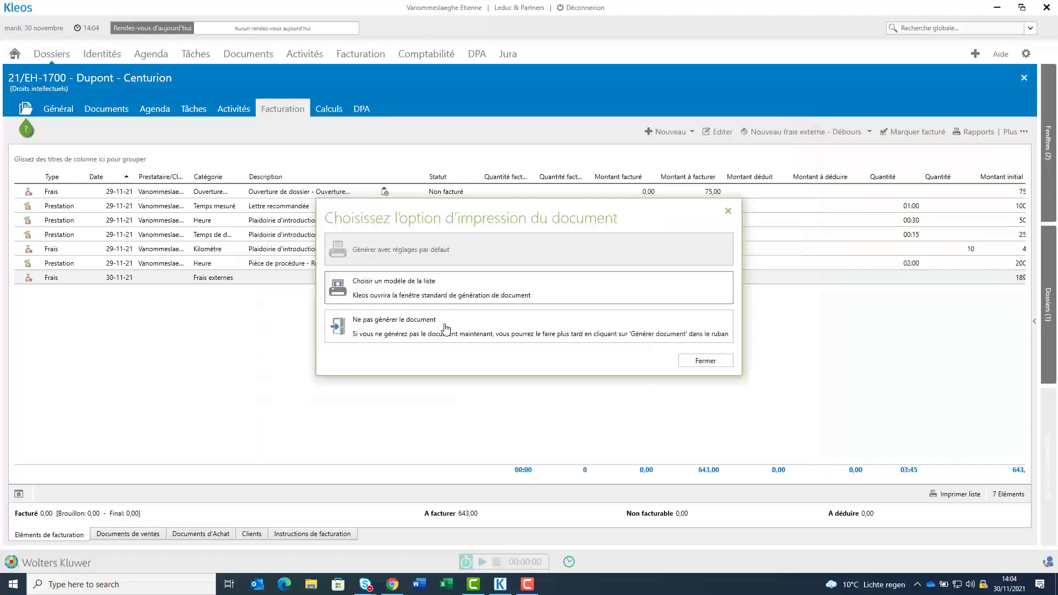
pyautogui.click(446, 329)
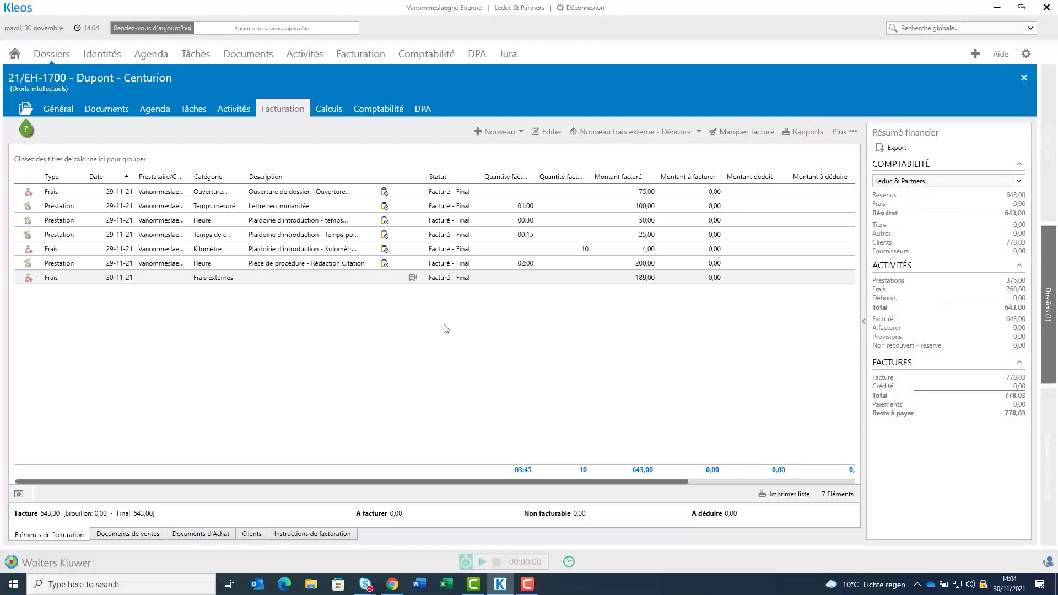
# Check the new invoice's number, amounts and unpaid balance among the dossier's sales documents.
pyautogui.click(149, 535)
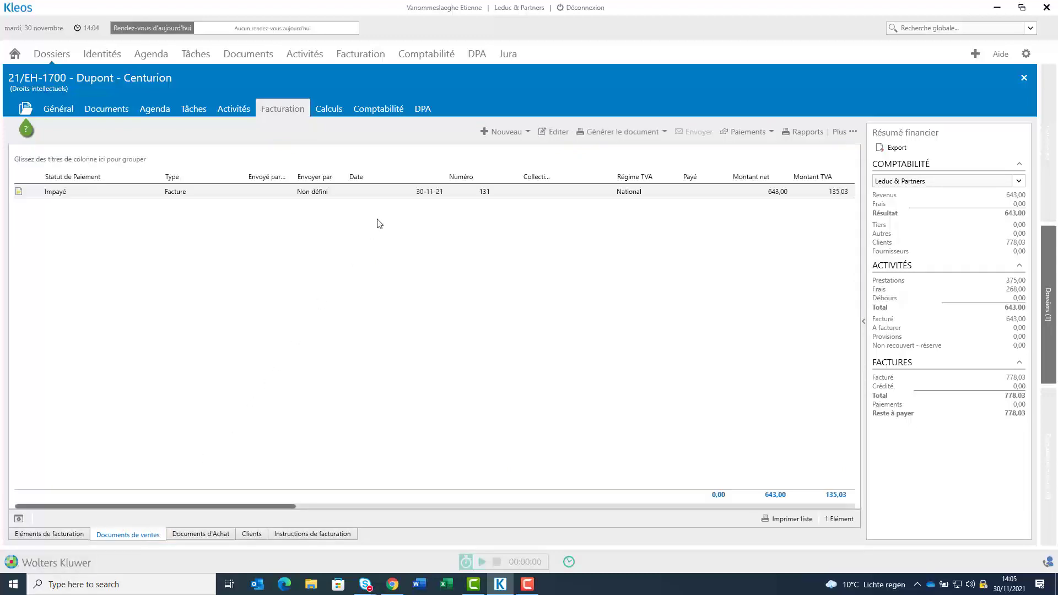
pyautogui.hscroll(3, 642, 379)
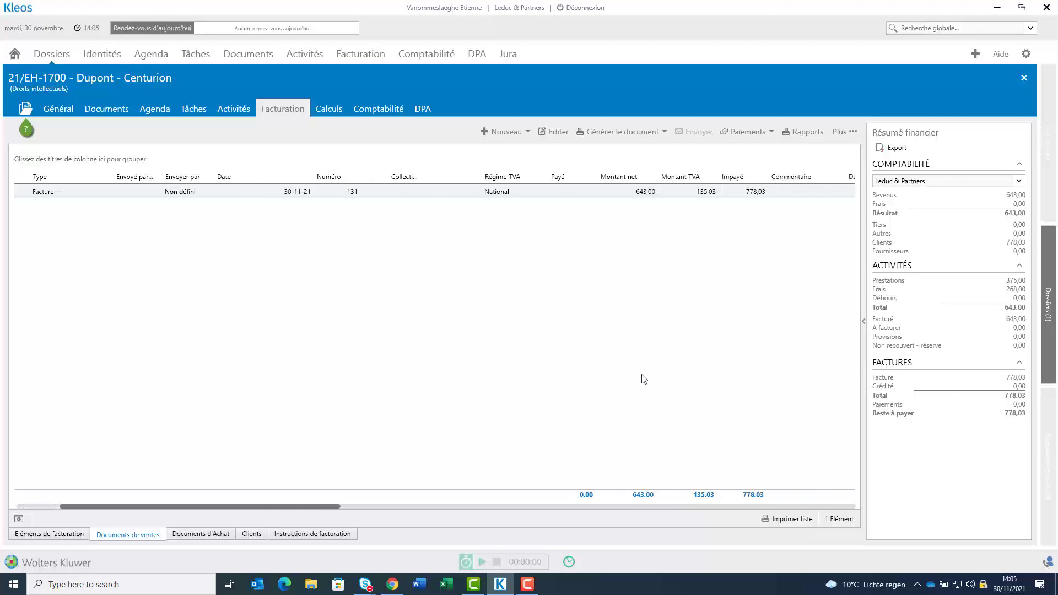
pyautogui.click(761, 499)
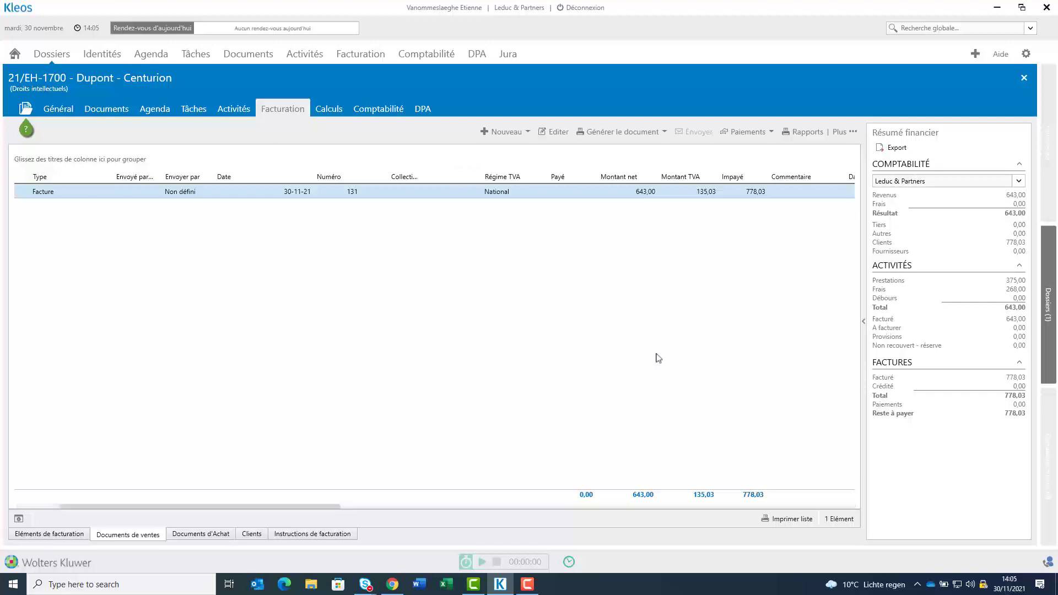
# Open the Exact Online synchronization history in the accounting module's exports for Leduc & Partners.
pyautogui.click(441, 57)
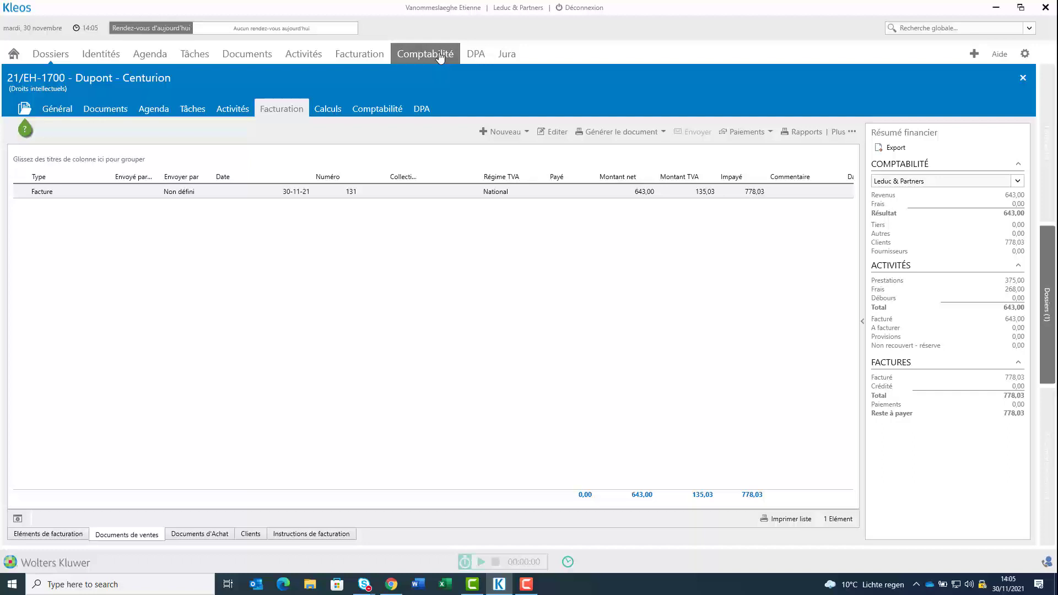
pyautogui.click(440, 56)
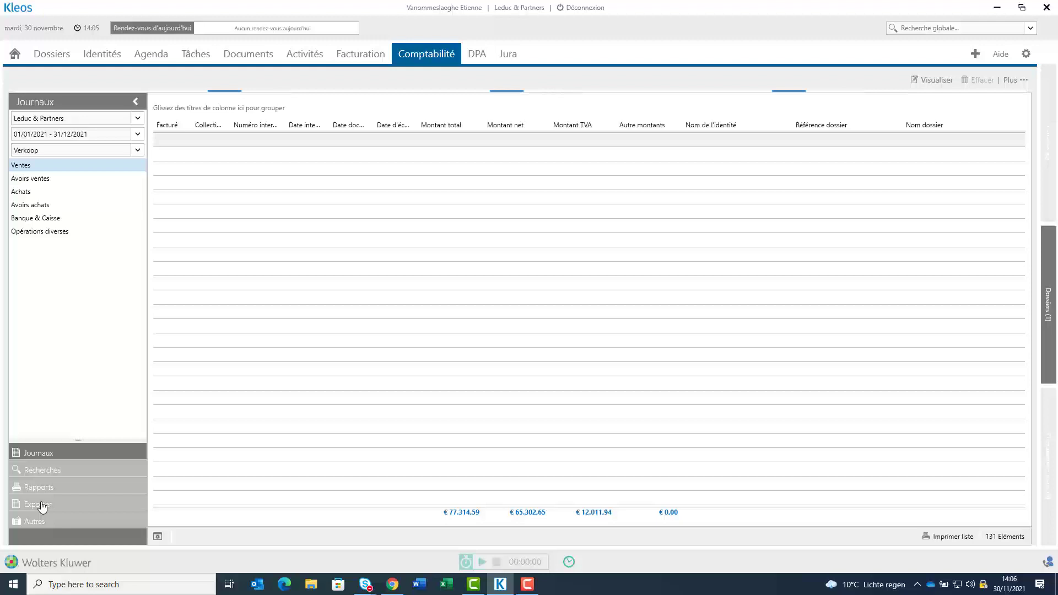
pyautogui.click(38, 505)
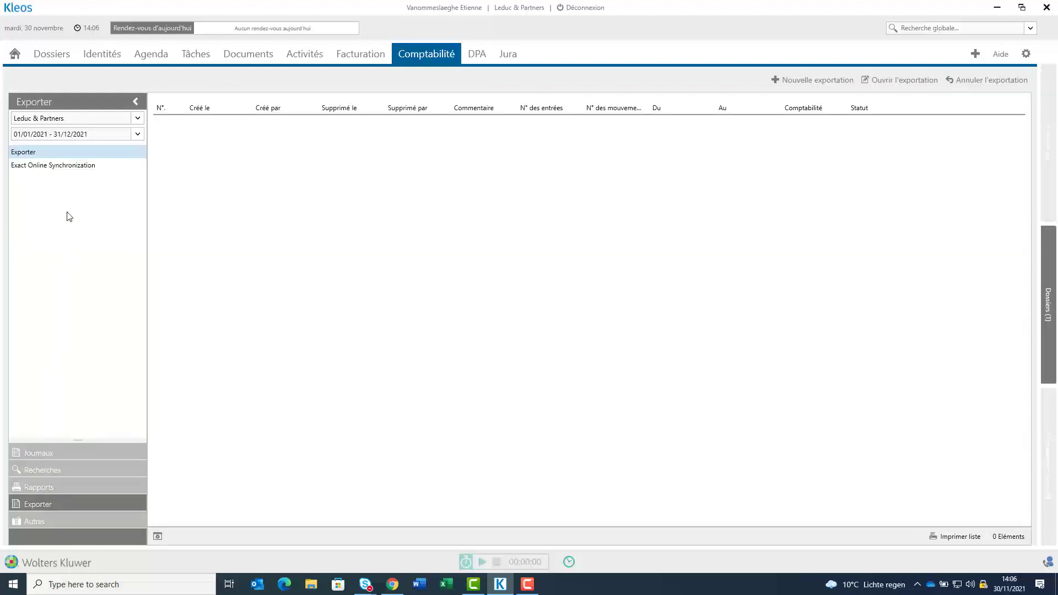
pyautogui.click(68, 165)
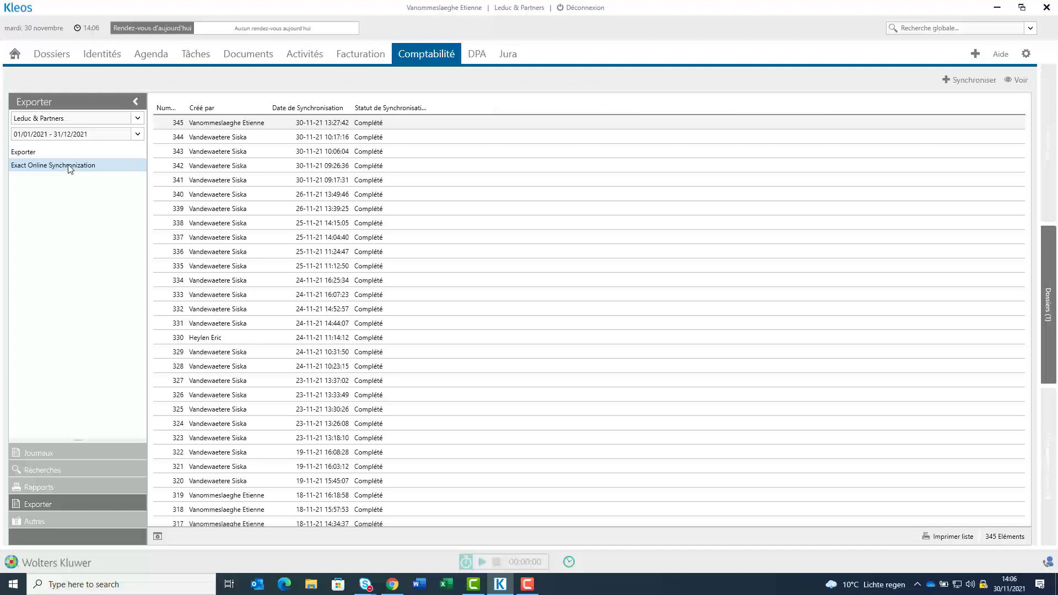
pyautogui.click(465, 130)
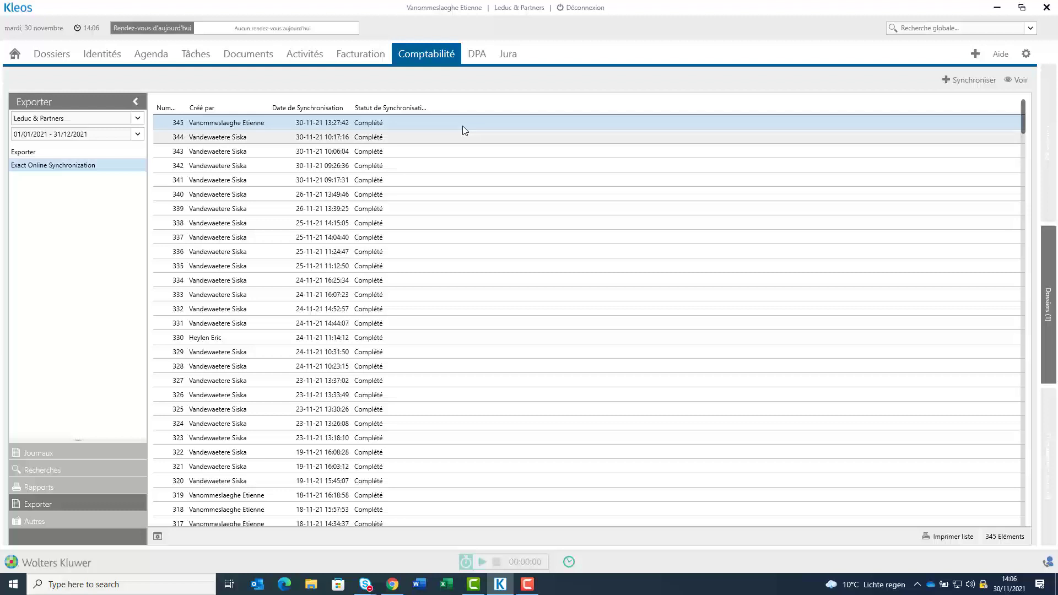
# Run a new Exact Online synchronization of all sales journals with the proposed export and import dates.
pyautogui.click(964, 82)
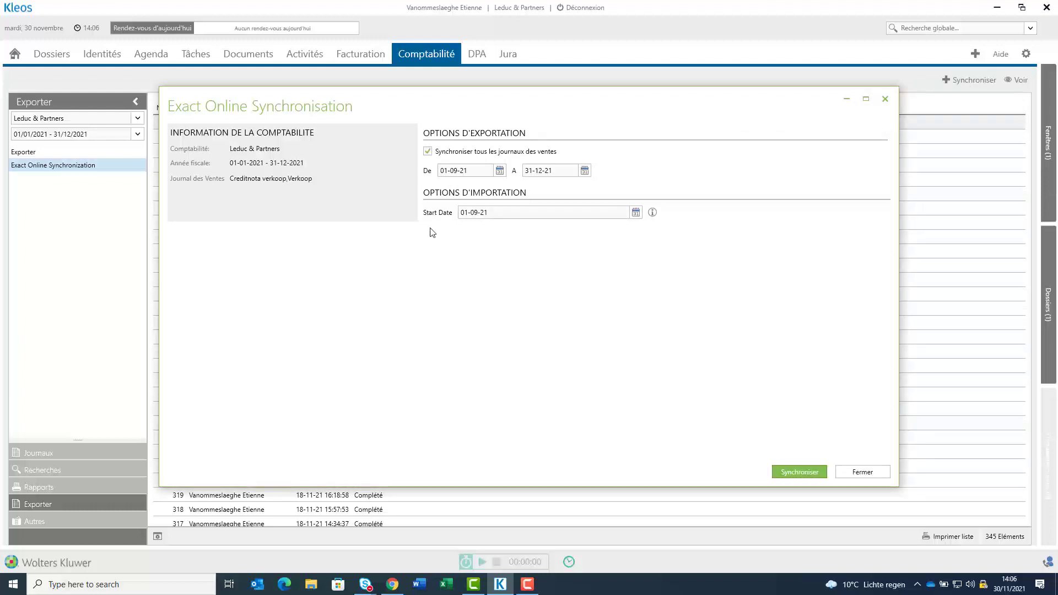
pyautogui.click(800, 473)
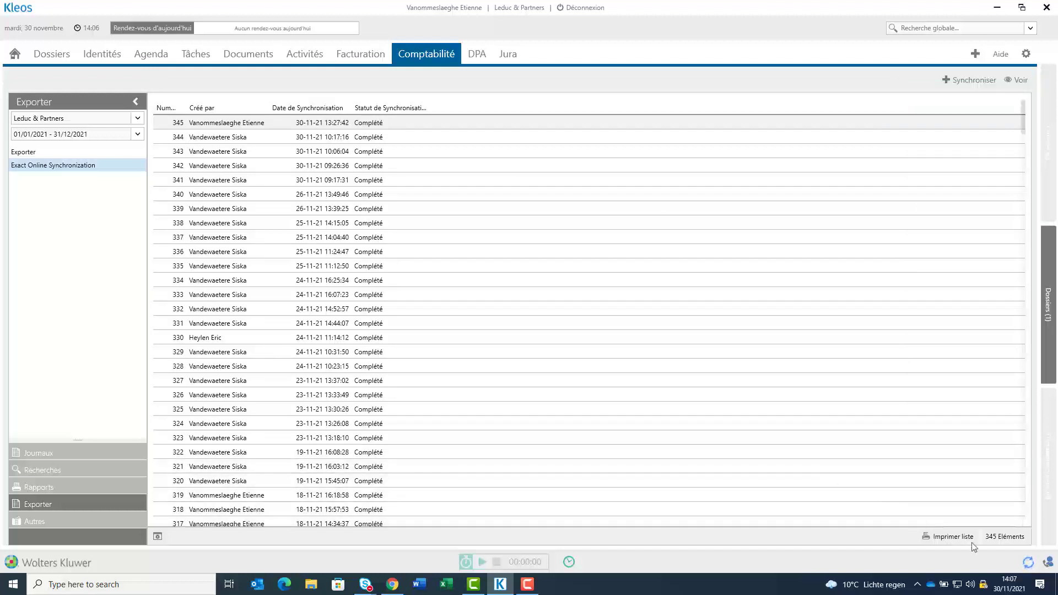
pyautogui.click(1018, 564)
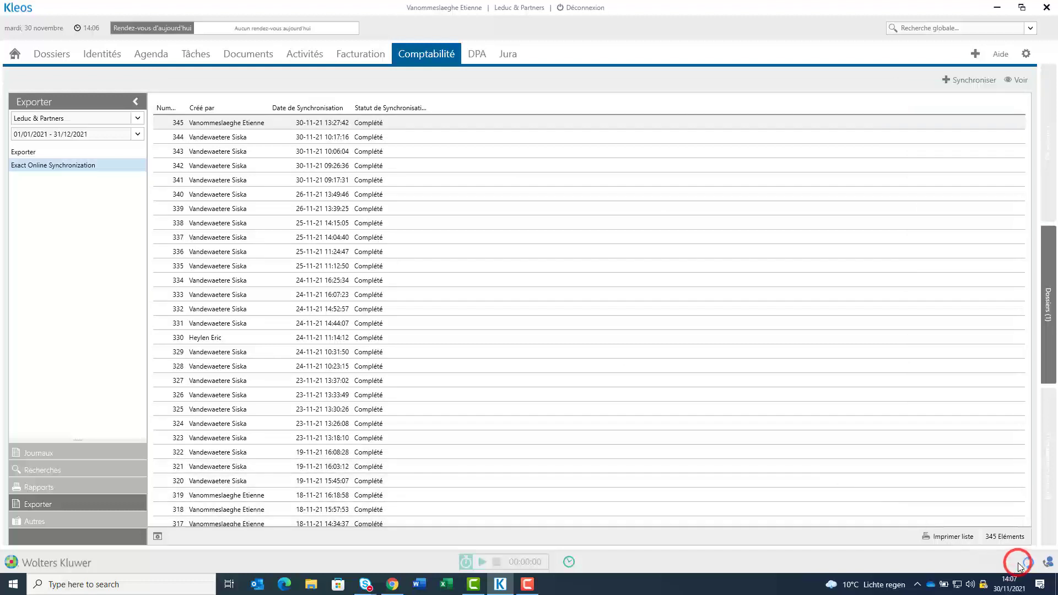
pyautogui.click(1018, 563)
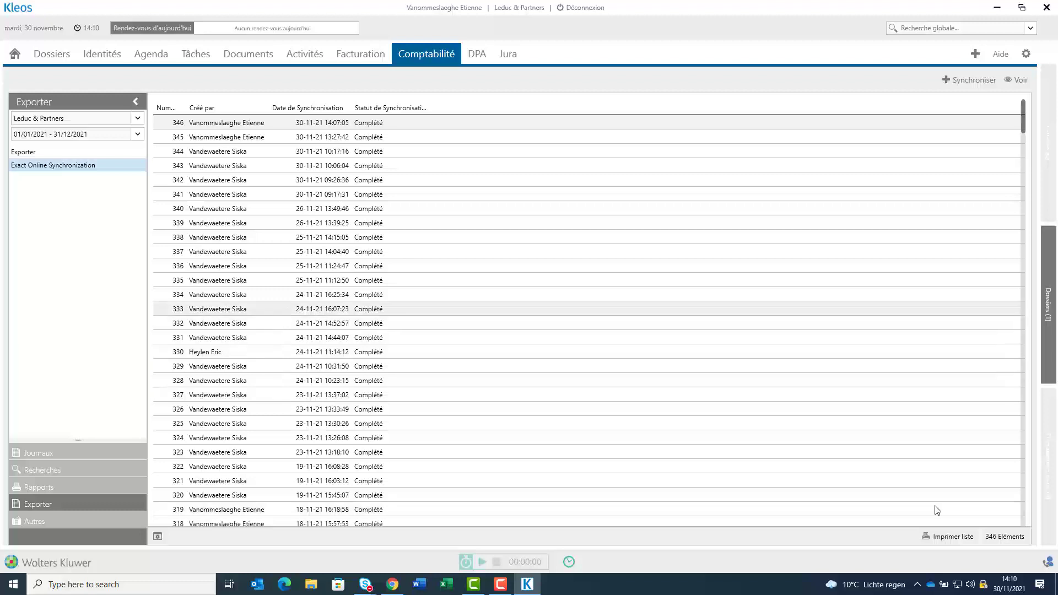
# Review the newest synchronization's configuration, status and detailed log of exported sales, and close its details.
pyautogui.click(379, 126)
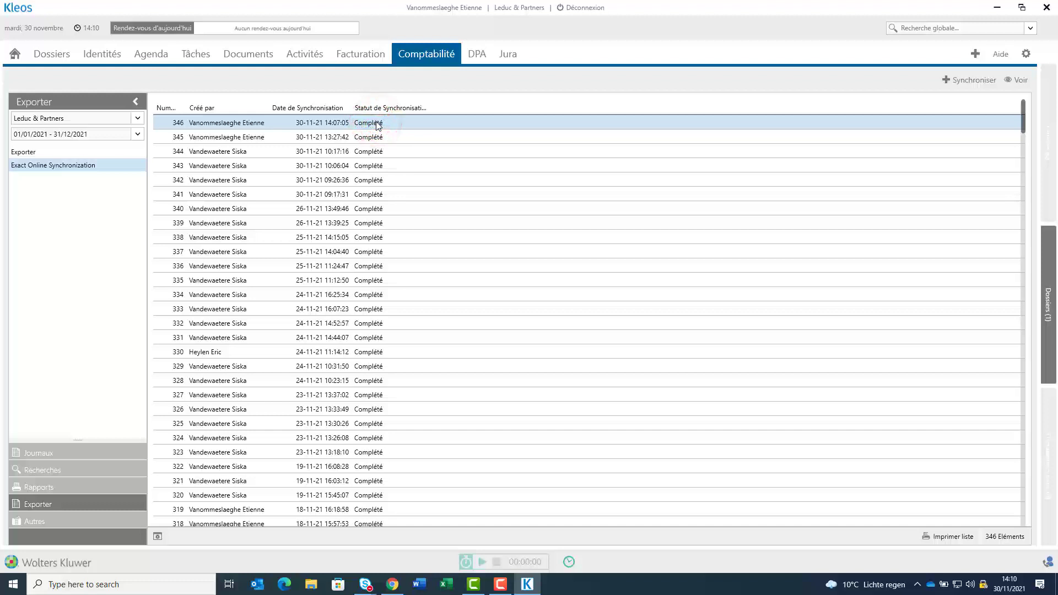
pyautogui.doubleClick(379, 125)
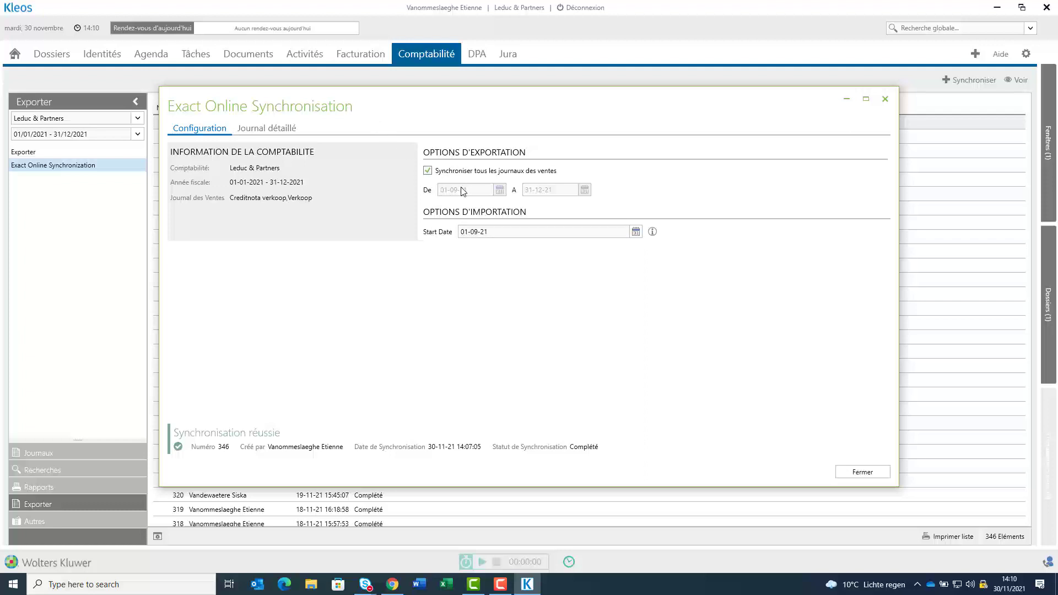
pyautogui.click(274, 436)
pyautogui.click(452, 449)
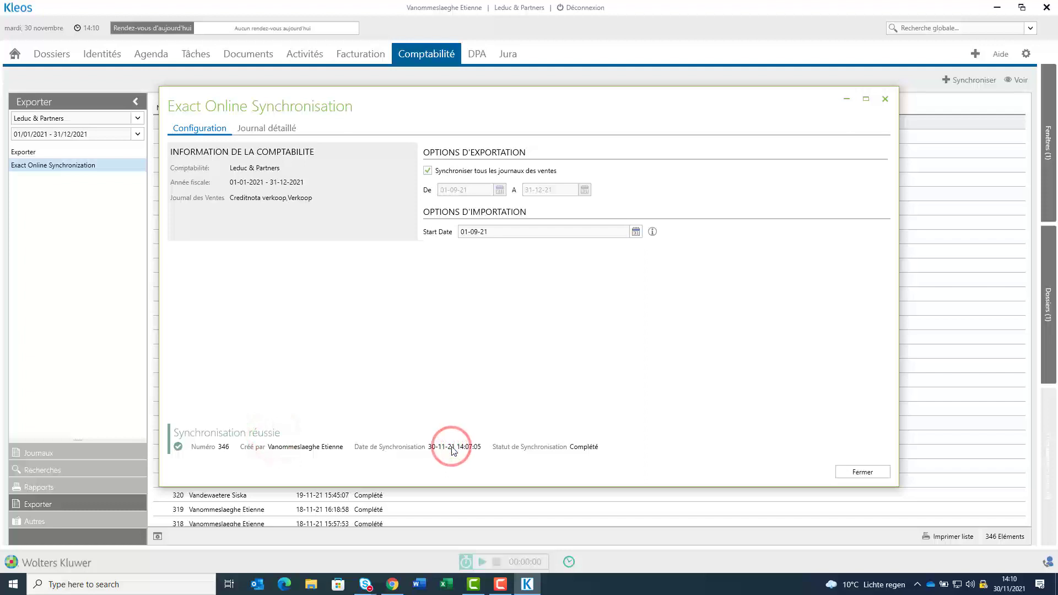
pyautogui.click(262, 130)
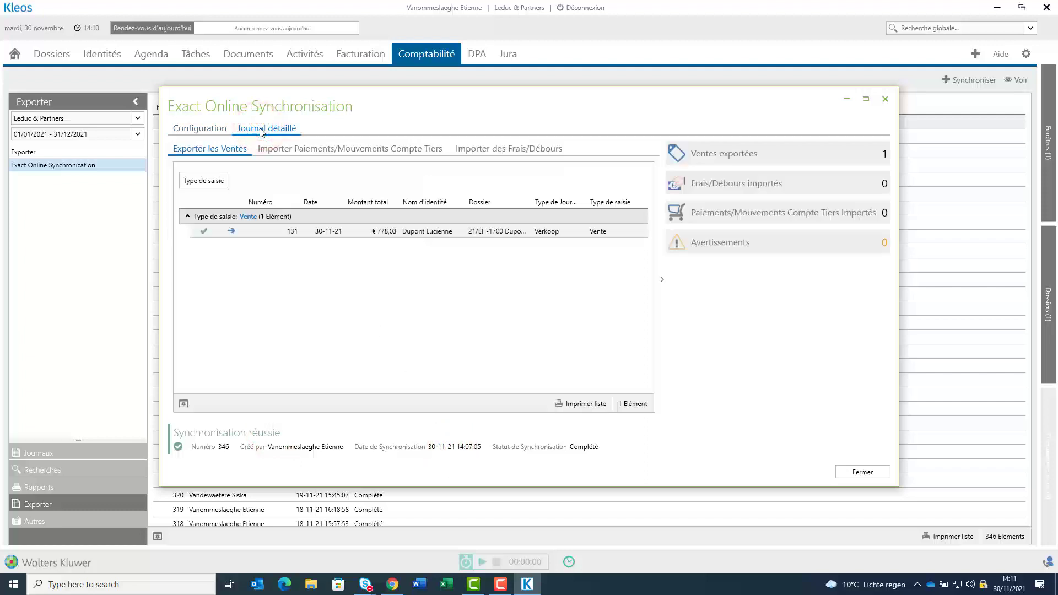
pyautogui.click(355, 238)
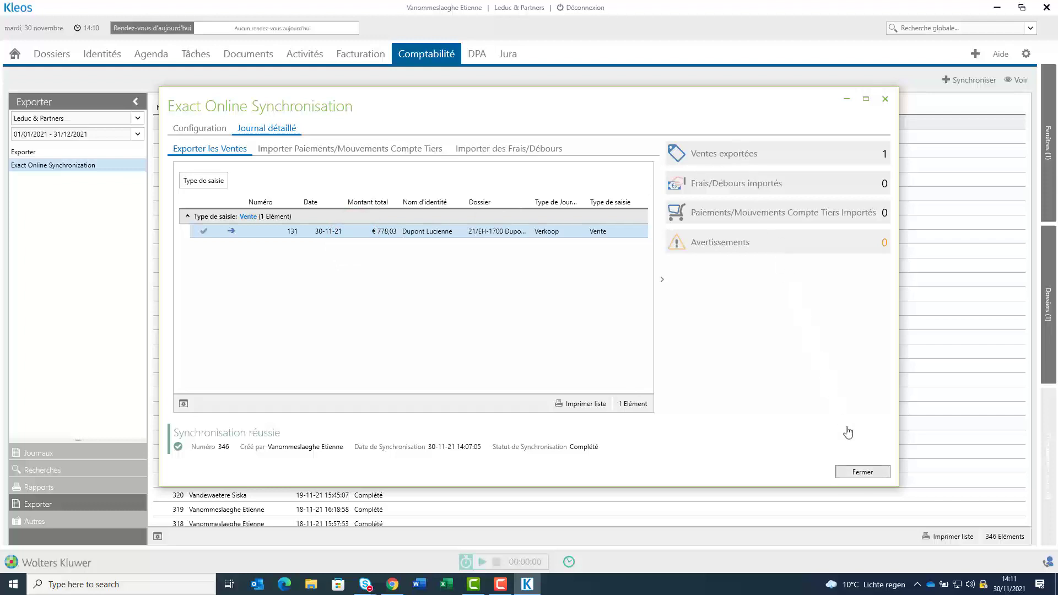
pyautogui.click(863, 472)
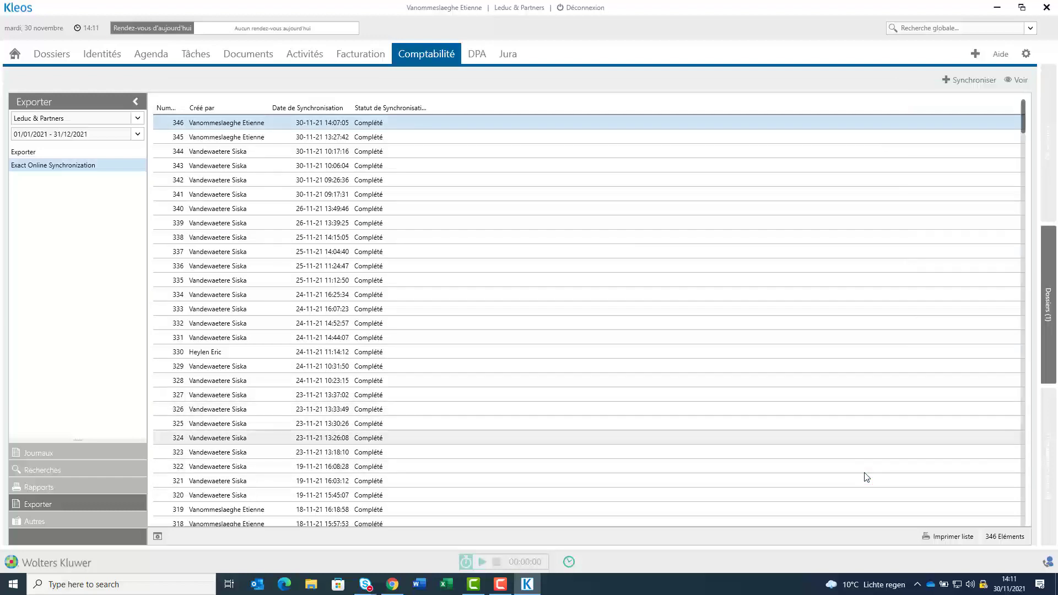
# Switch to Exact Online in Chrome and view the aged receivables and the top customer's revenue history, returning to the dashboard.
pyautogui.click(393, 585)
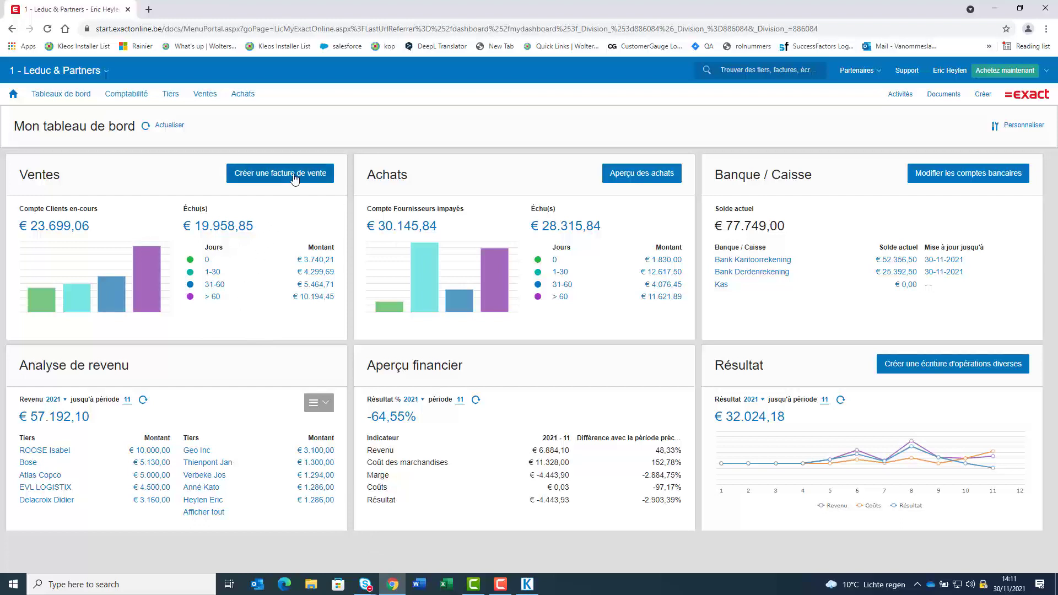
pyautogui.click(318, 261)
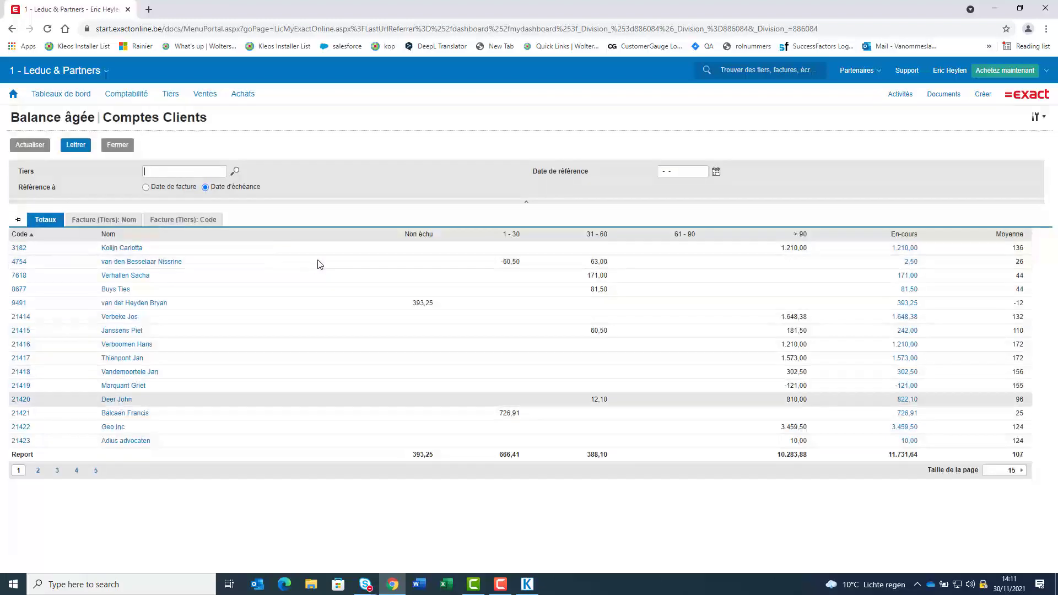
pyautogui.click(13, 95)
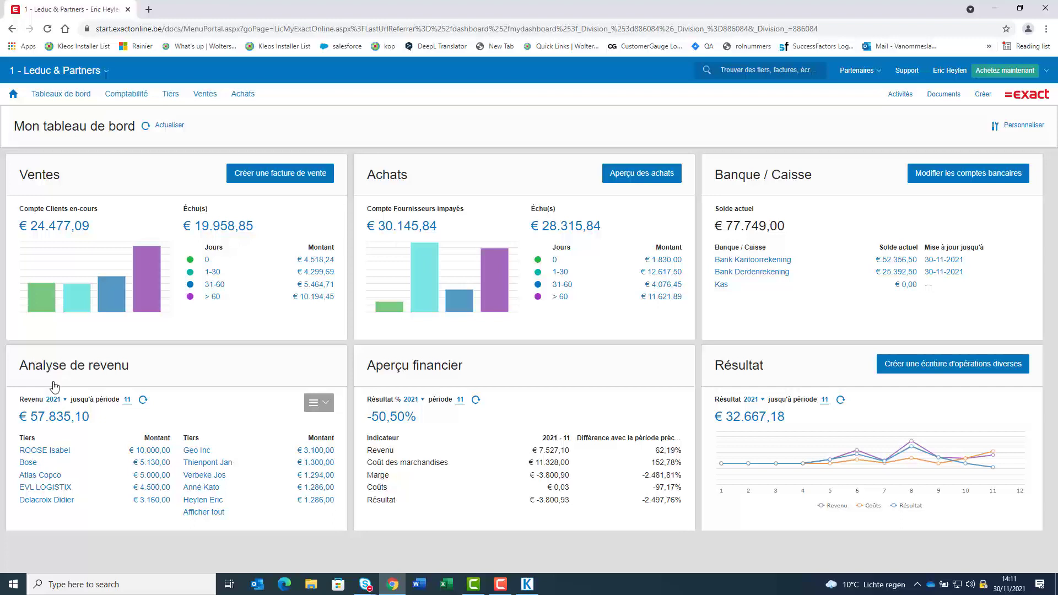
pyautogui.click(161, 455)
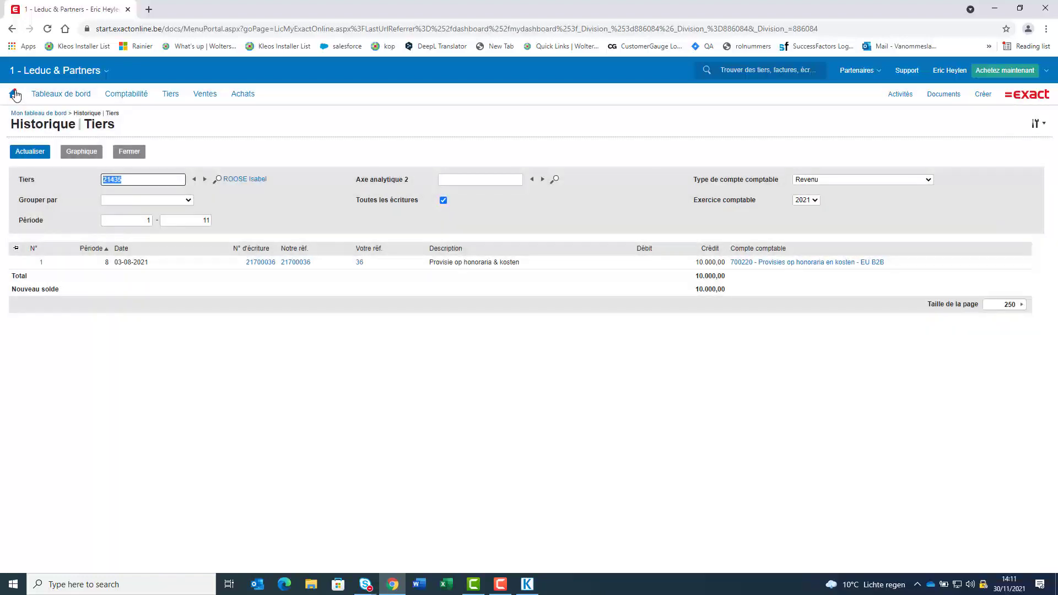
pyautogui.click(14, 93)
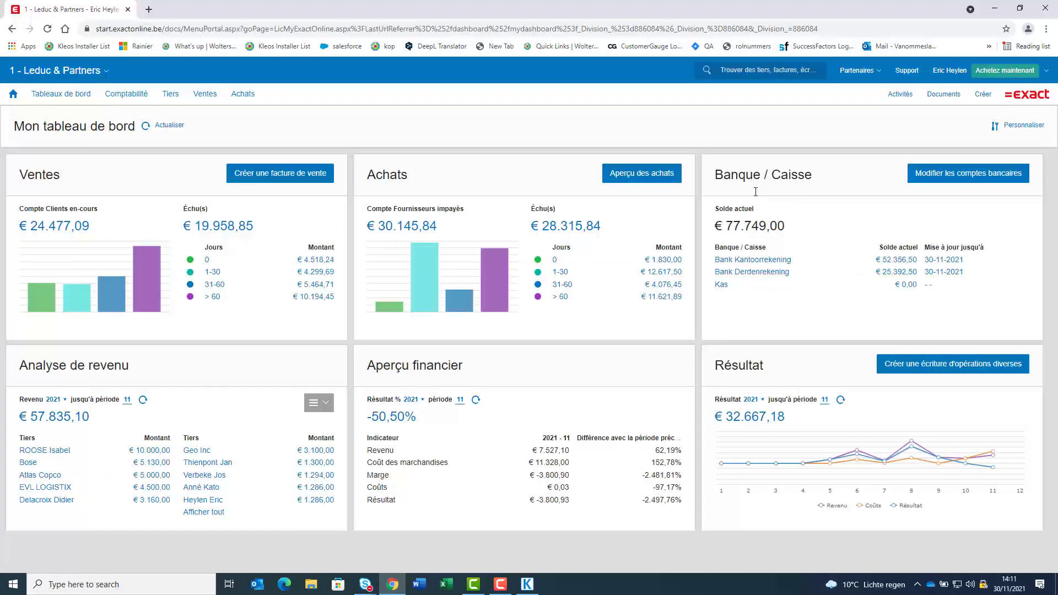
pyautogui.click(1022, 125)
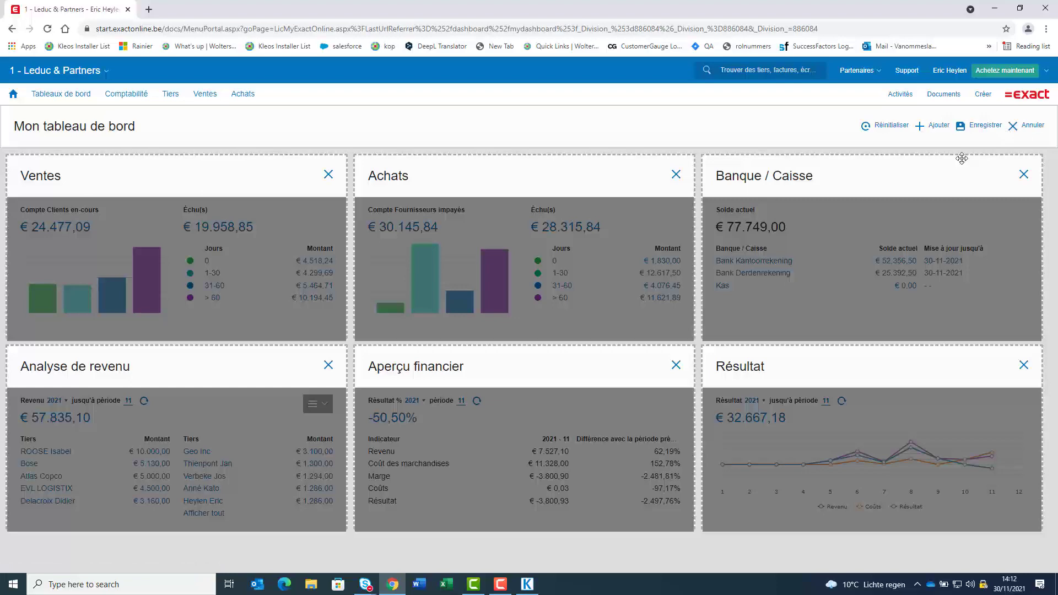
pyautogui.moveTo(954, 176)
pyautogui.mouseDown()
pyautogui.moveTo(681, 174)
pyautogui.moveTo(578, 199)
pyautogui.moveTo(742, 171)
pyautogui.moveTo(898, 158)
pyautogui.moveTo(969, 167)
pyautogui.mouseUp()
pyautogui.click(1035, 125)
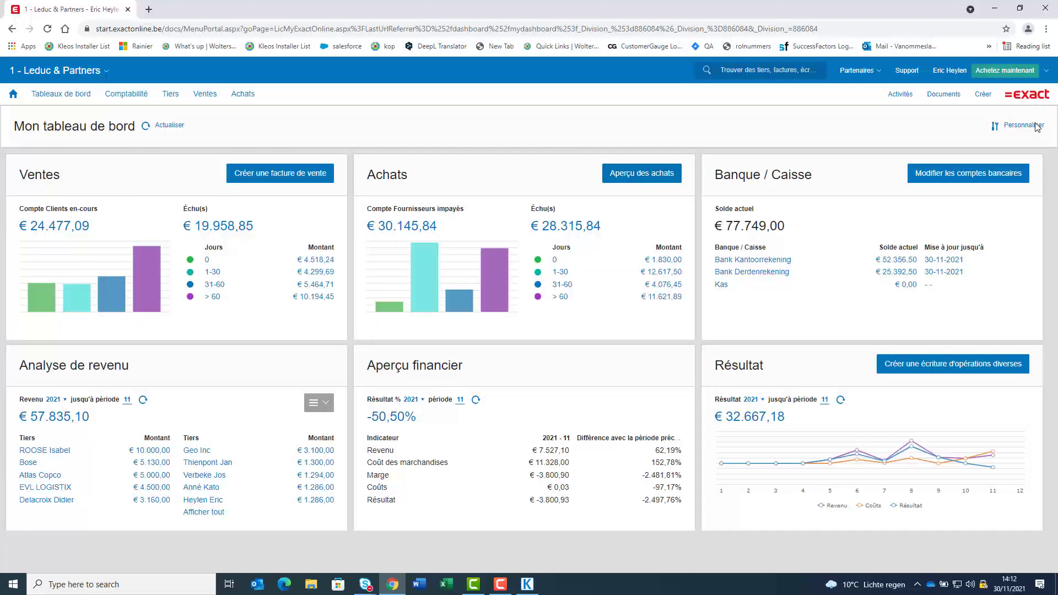
# Create a new accounting entry for period 2021 / 11 in the purchase journal 600 - Achats.
pyautogui.click(130, 97)
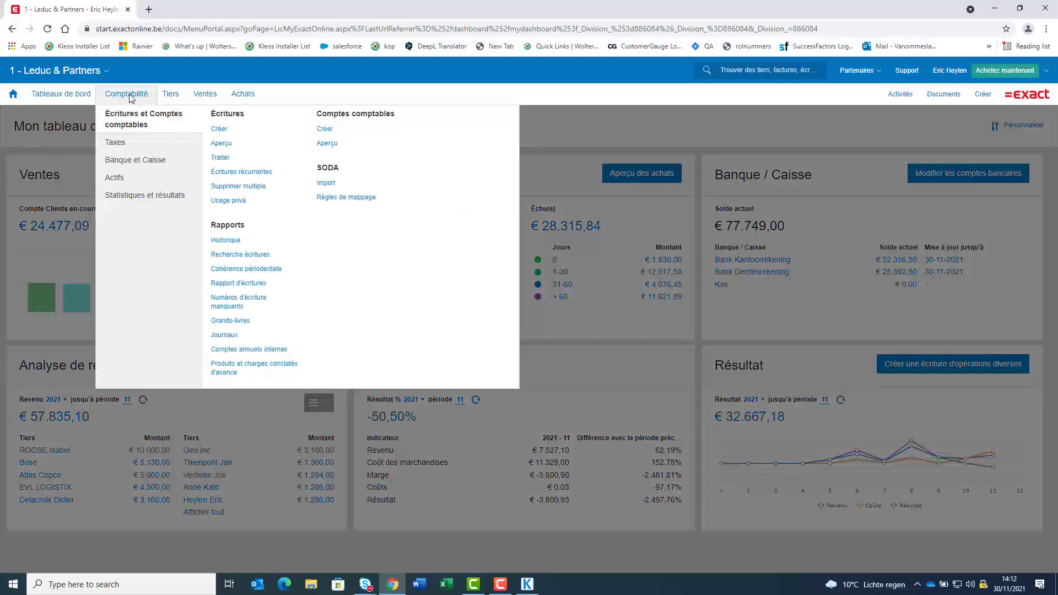
pyautogui.click(219, 131)
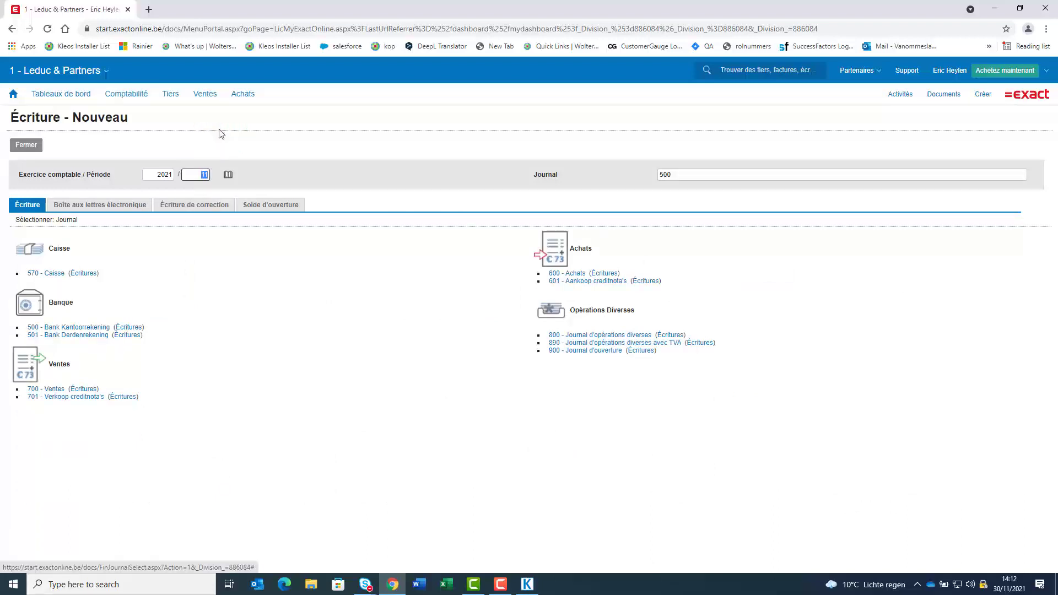
pyautogui.click(575, 274)
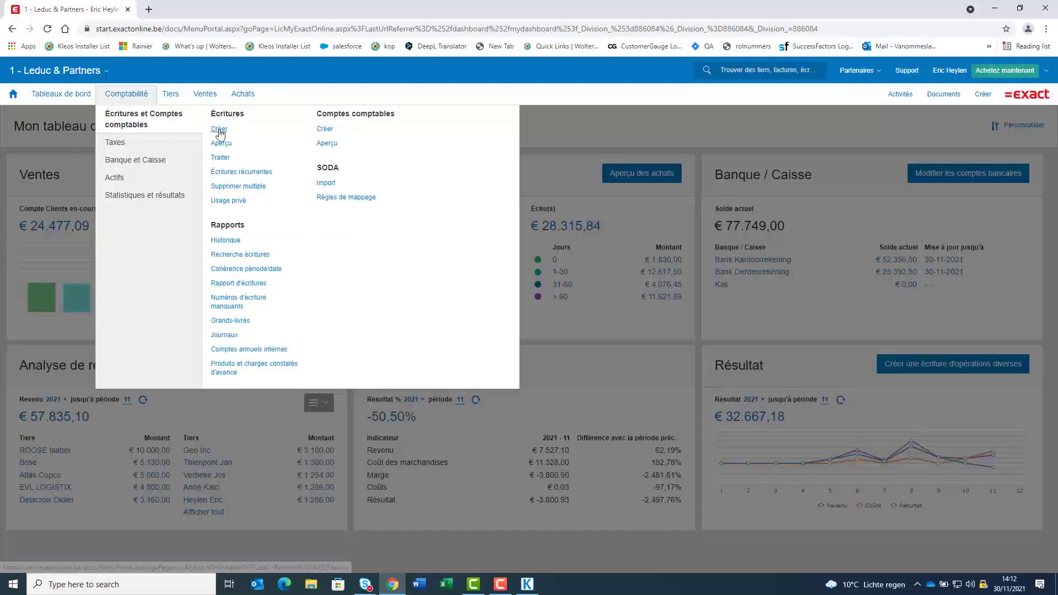
pyautogui.click(220, 131)
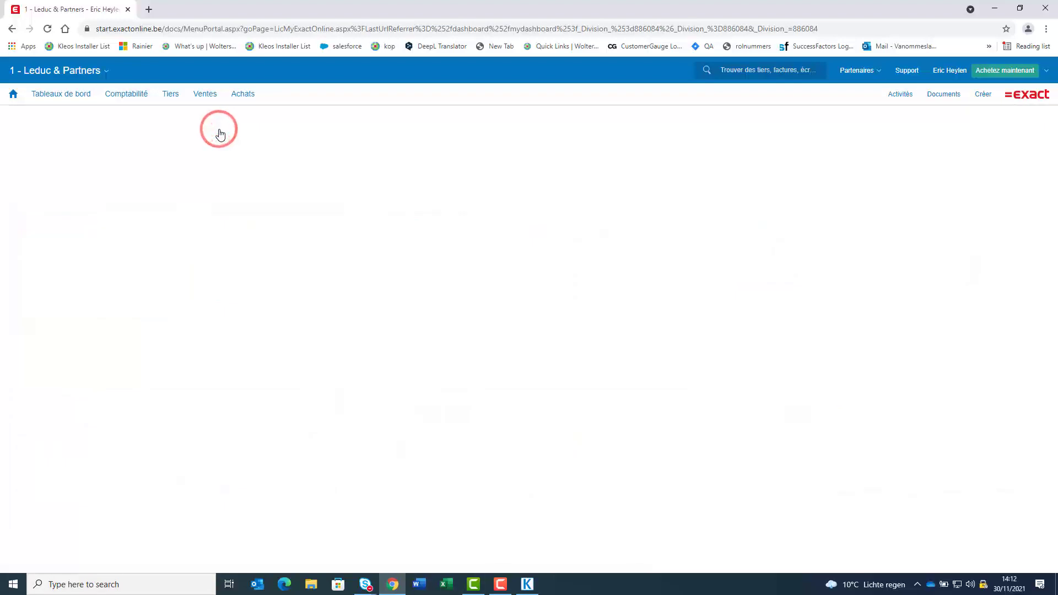
# Attach the file facture De Keyser.pdf from the Pictures folder to the purchase entry.
pyautogui.moveTo(1057, 162); pyautogui.dragTo(402, 135)
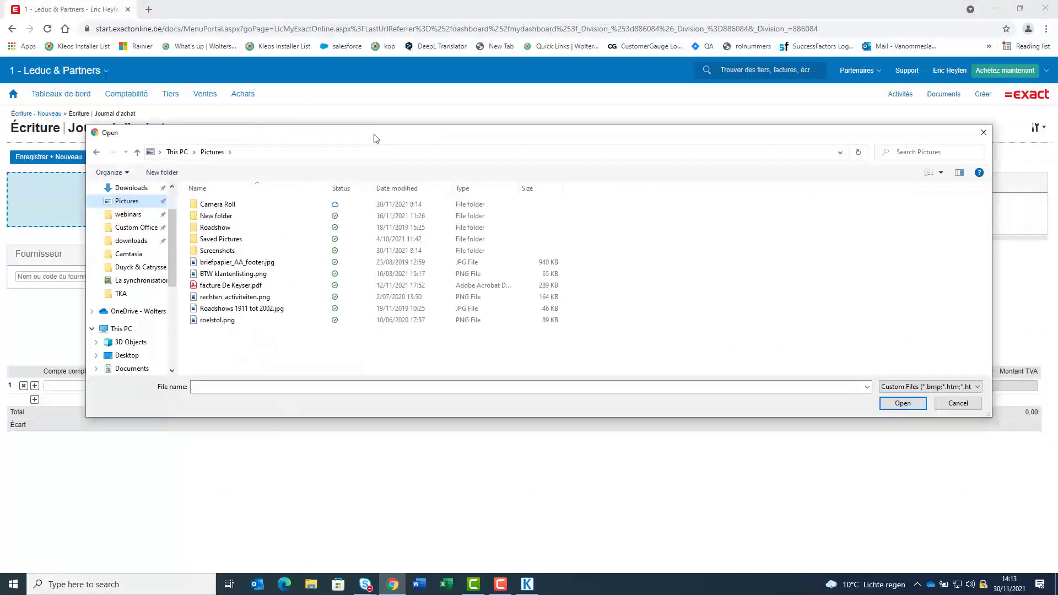
pyautogui.click(240, 287)
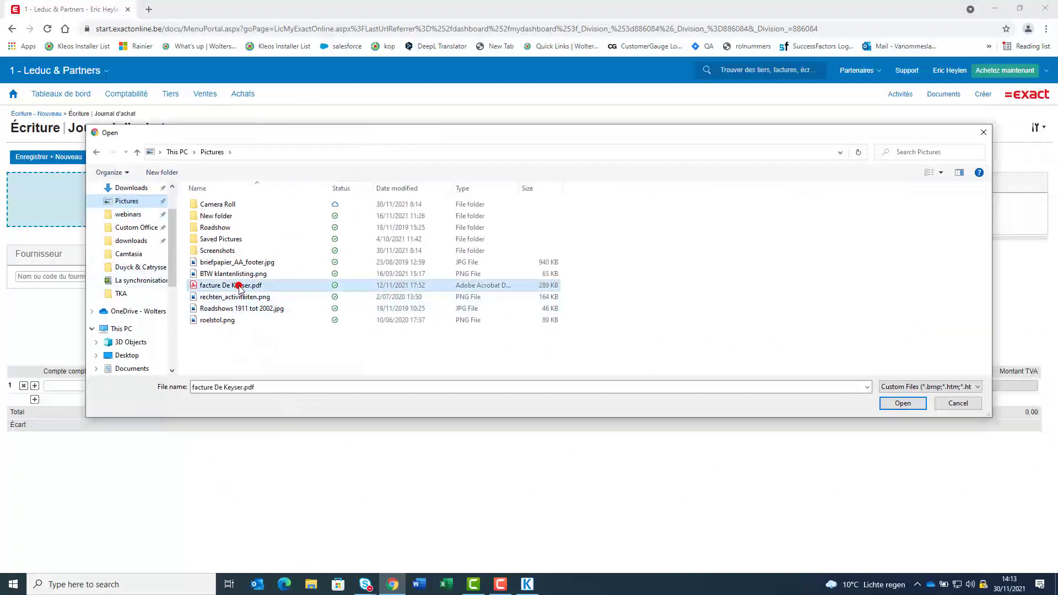
pyautogui.click(903, 405)
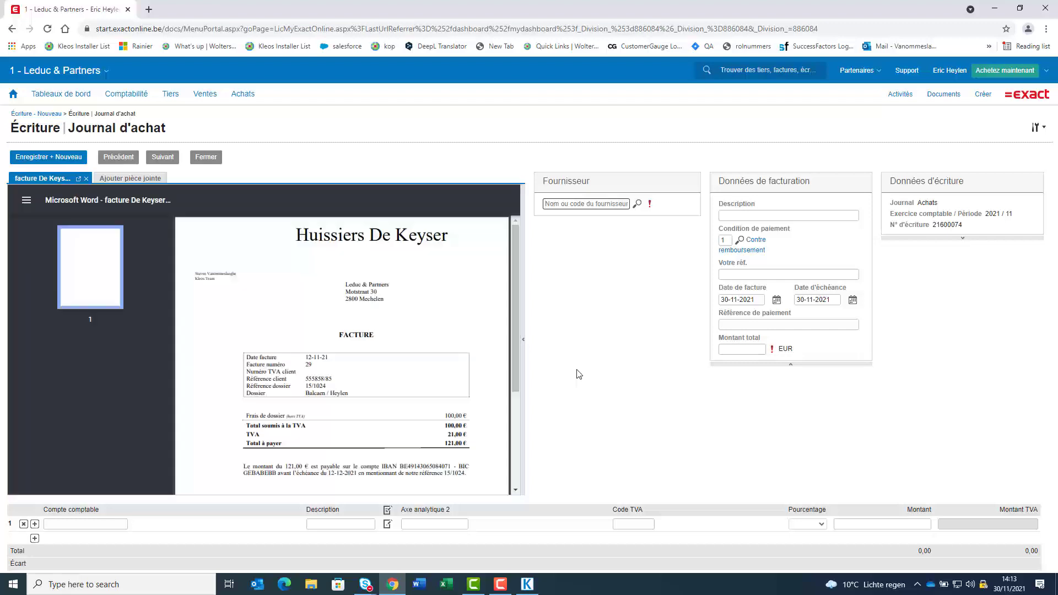
# Read through the attached invoice and set the entry's supplier to the De Keyser bailiff office.
pyautogui.scroll(-3, 463, 330)
pyautogui.scroll(-2, 465, 333)
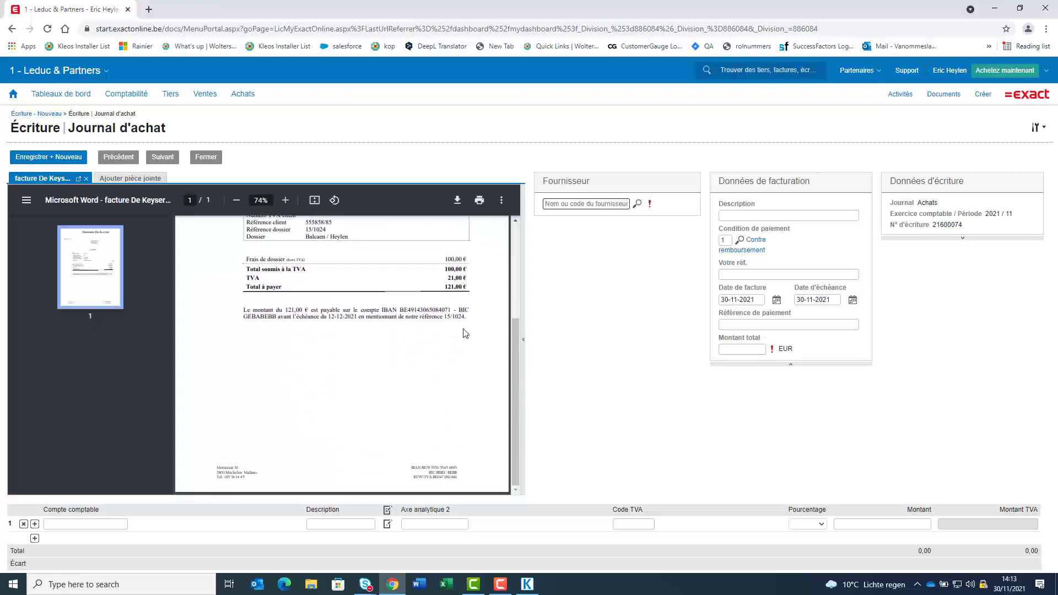
pyautogui.scroll(4, 465, 333)
pyautogui.scroll(-3, 465, 333)
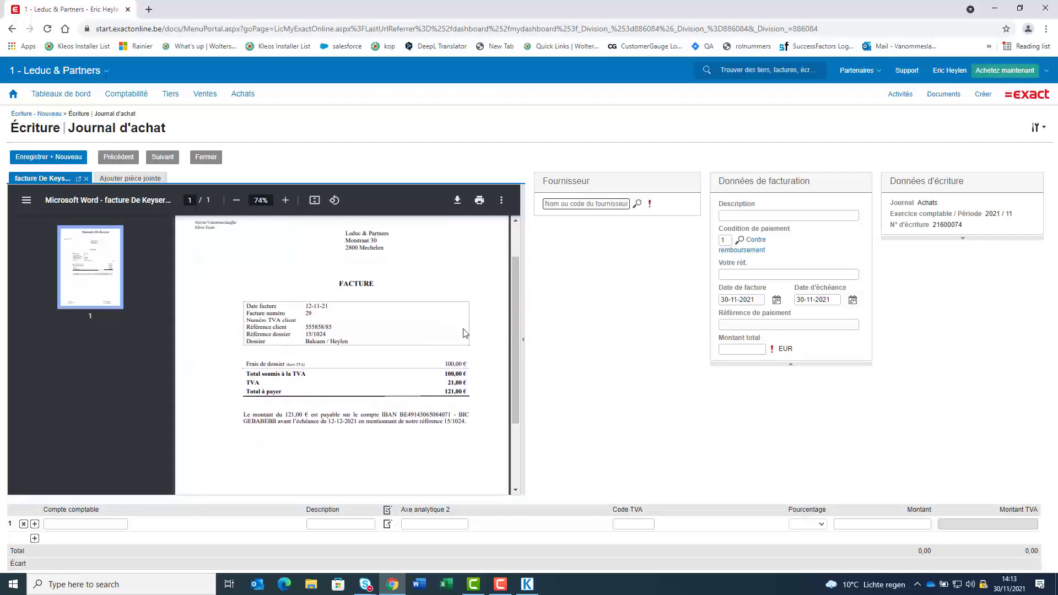
pyautogui.scroll(1, 464, 333)
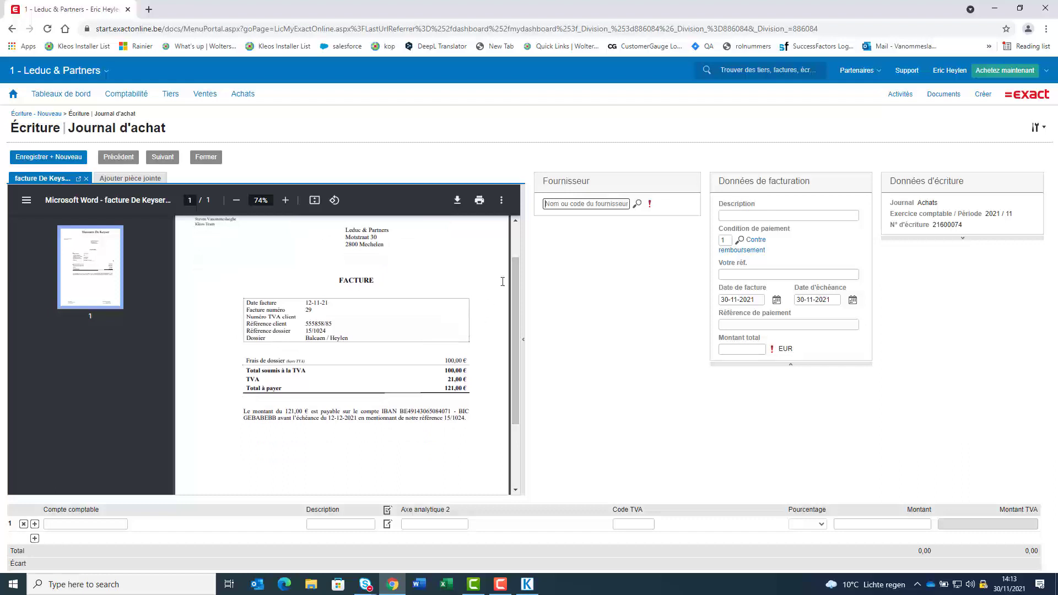
pyautogui.click(566, 203)
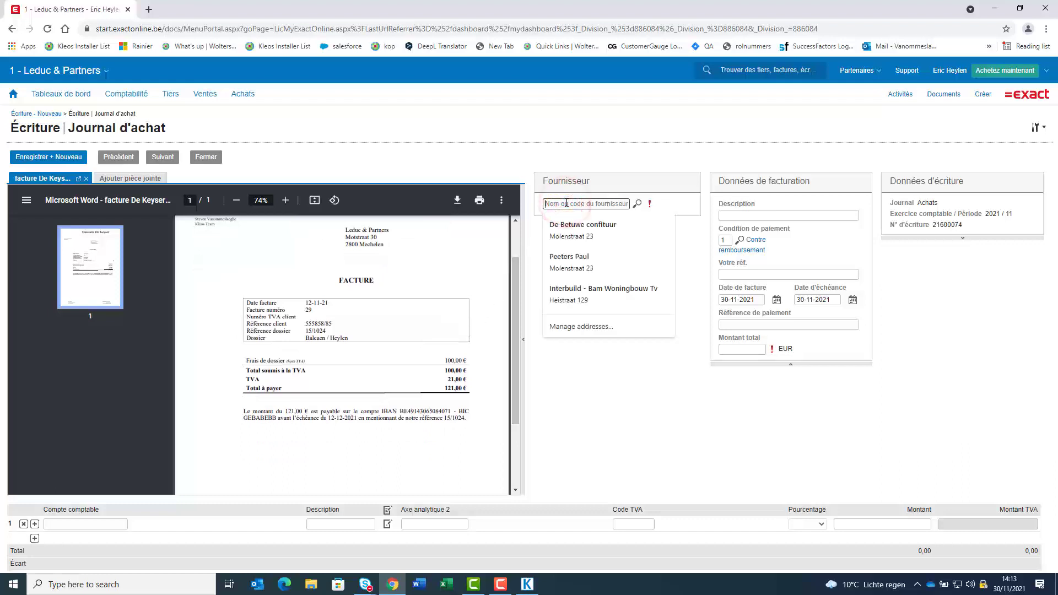
pyautogui.write('keyser')
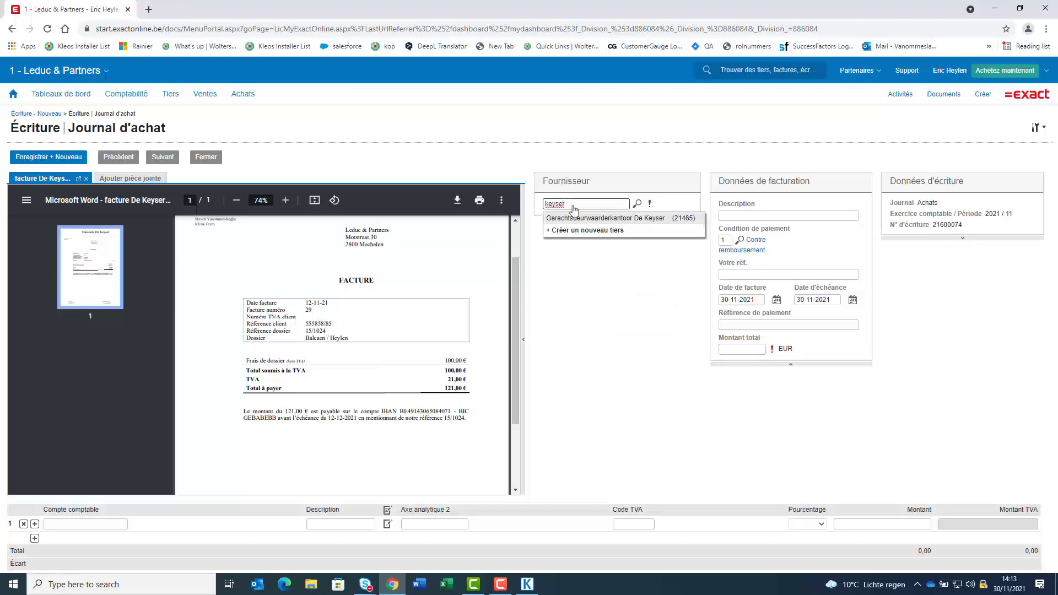
pyautogui.click(598, 219)
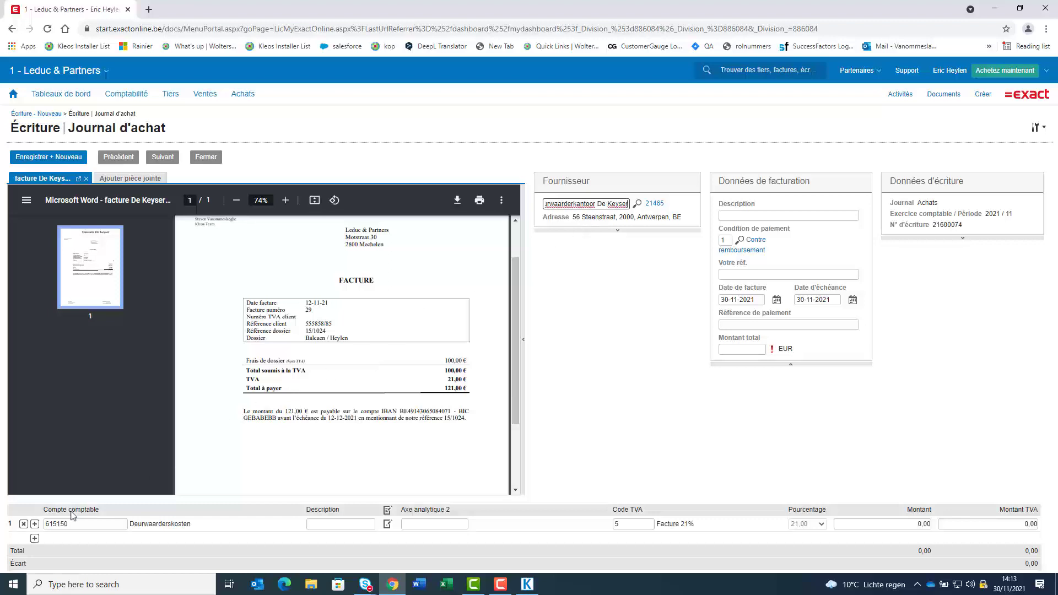
# Assign the Centurion dossier as Axe analytique 2 on the purchase entry's first line.
pyautogui.click(52, 523)
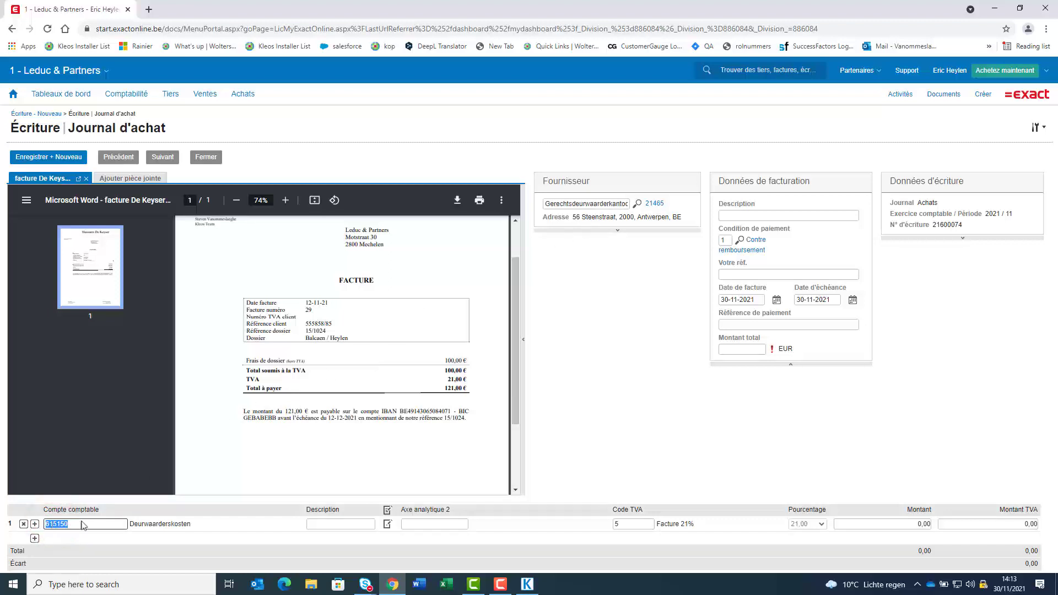
pyautogui.click(426, 509)
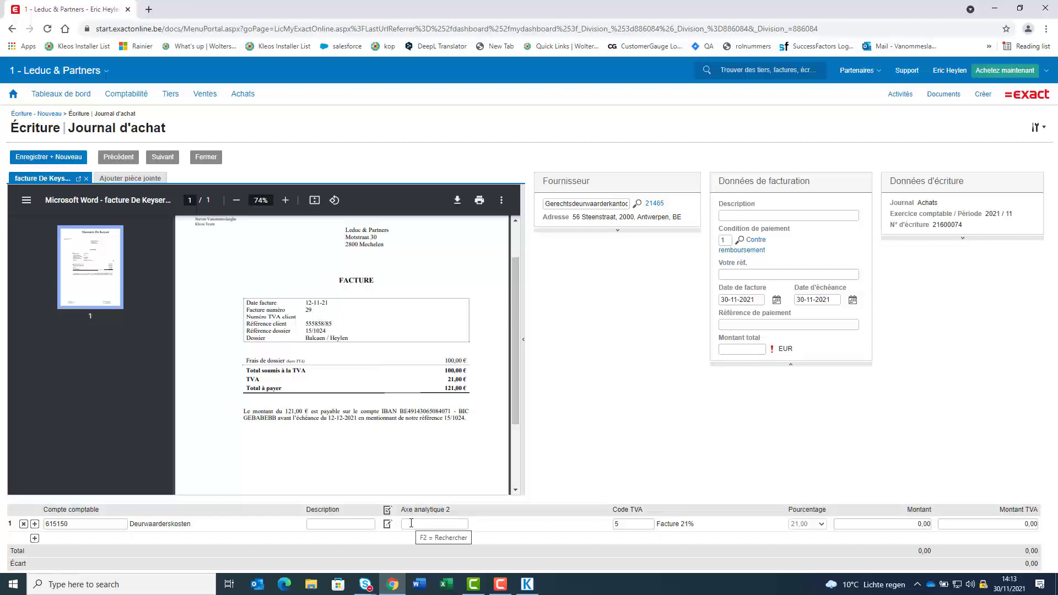
pyautogui.click(411, 524)
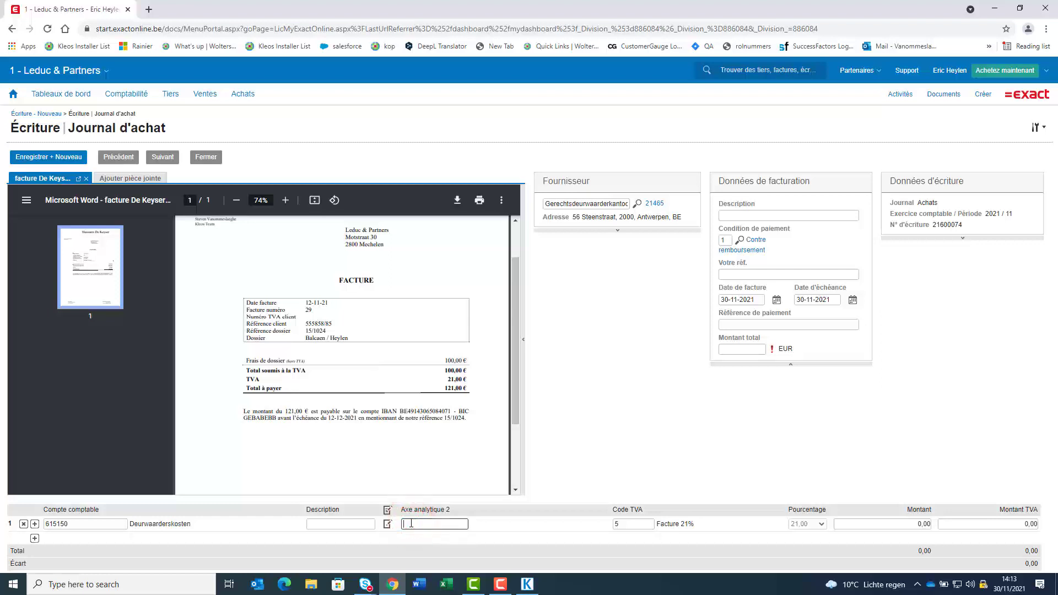
pyautogui.write('centur')
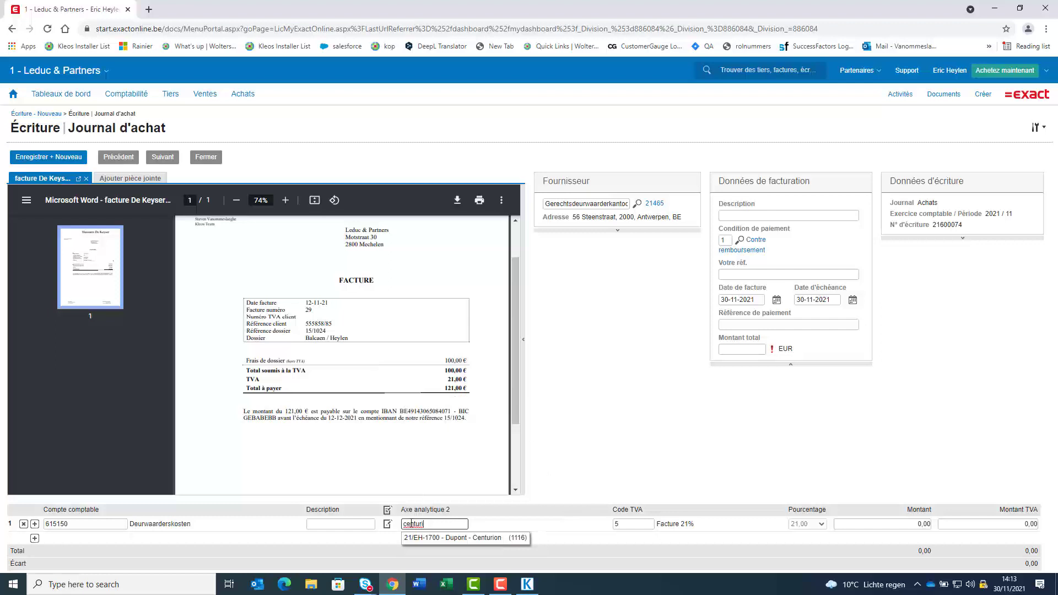
pyautogui.write('i')
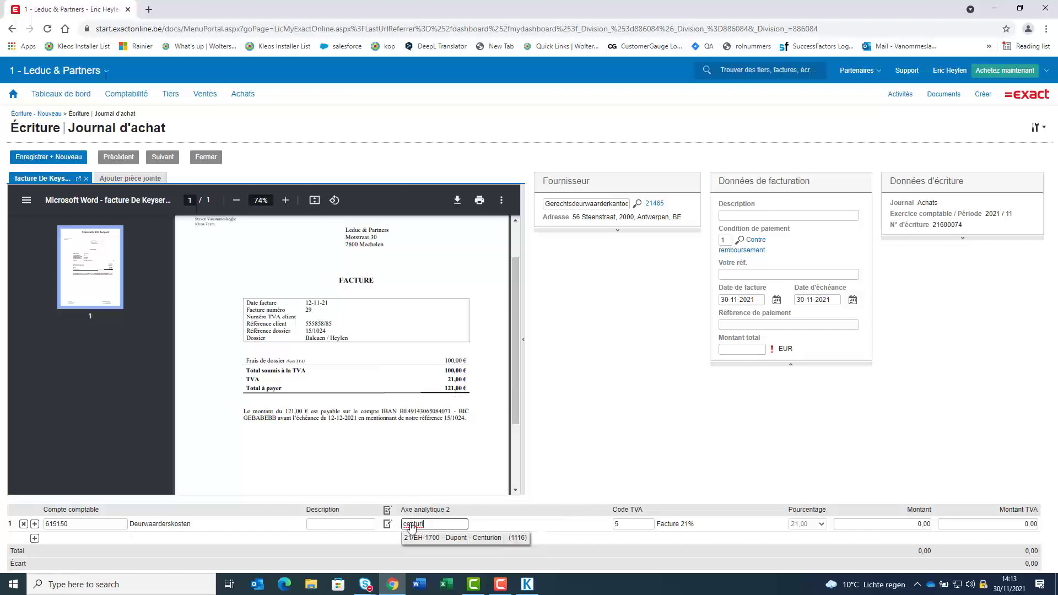
pyautogui.click(447, 539)
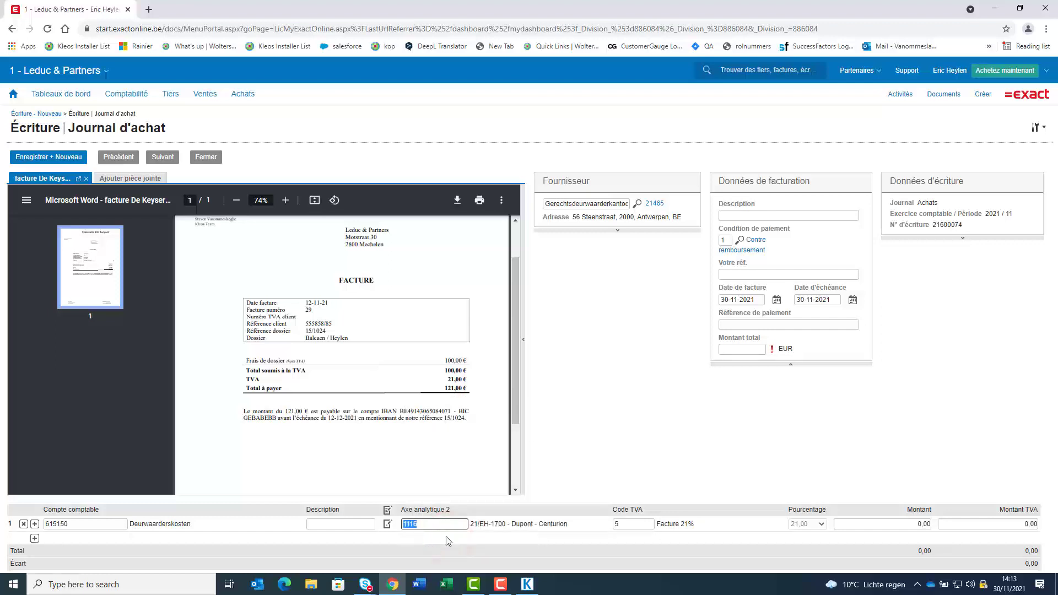
# Complete the purchase line with the description Frais externes, VAT code 0 and an amount of 200.
pyautogui.click(324, 523)
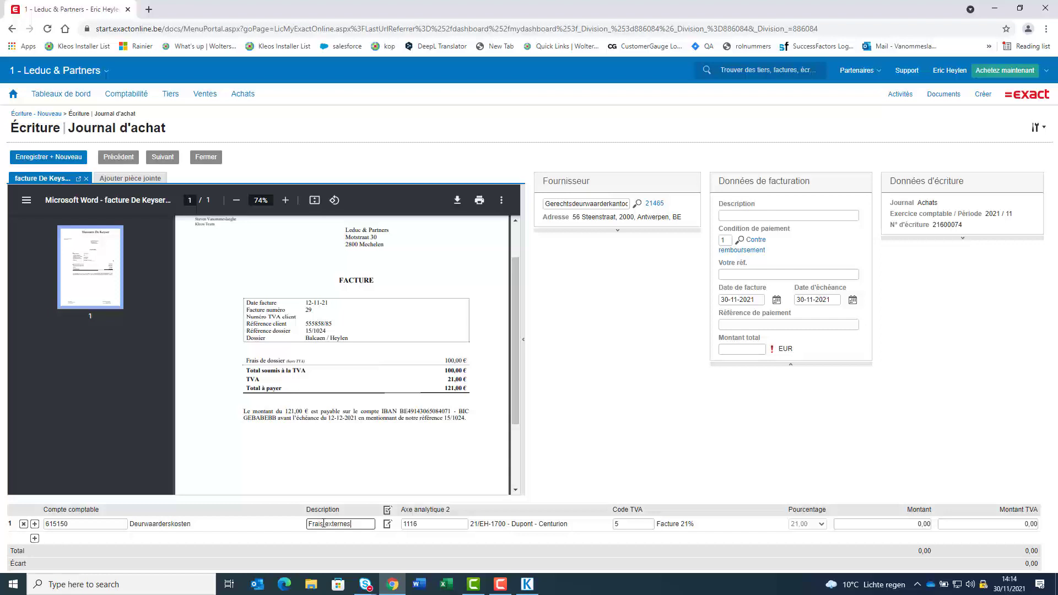
pyautogui.click(638, 524)
pyautogui.write('0')
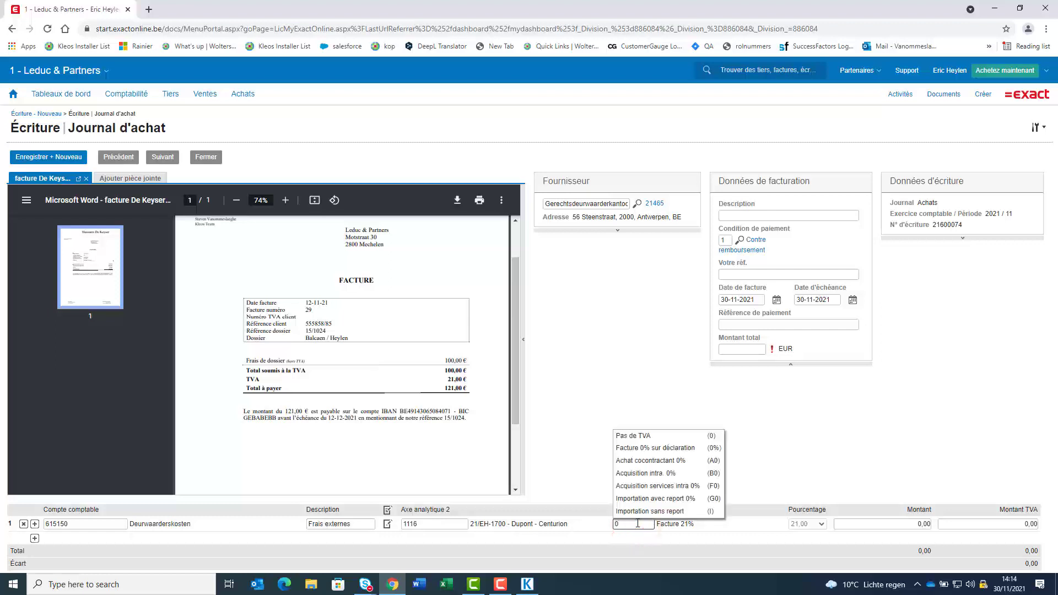
pyautogui.click(913, 524)
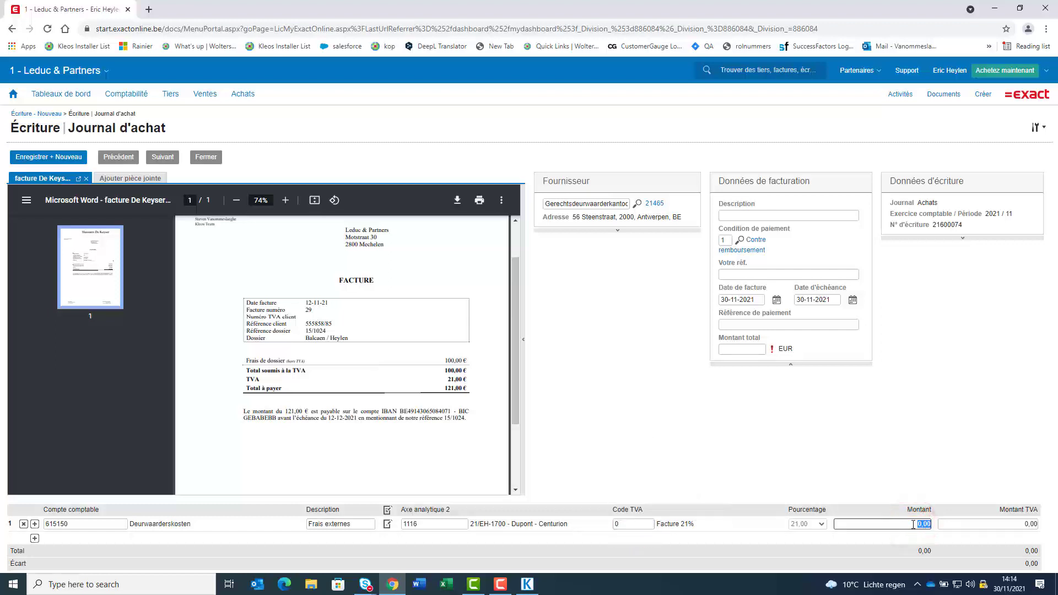
pyautogui.write('200')
pyautogui.click(893, 536)
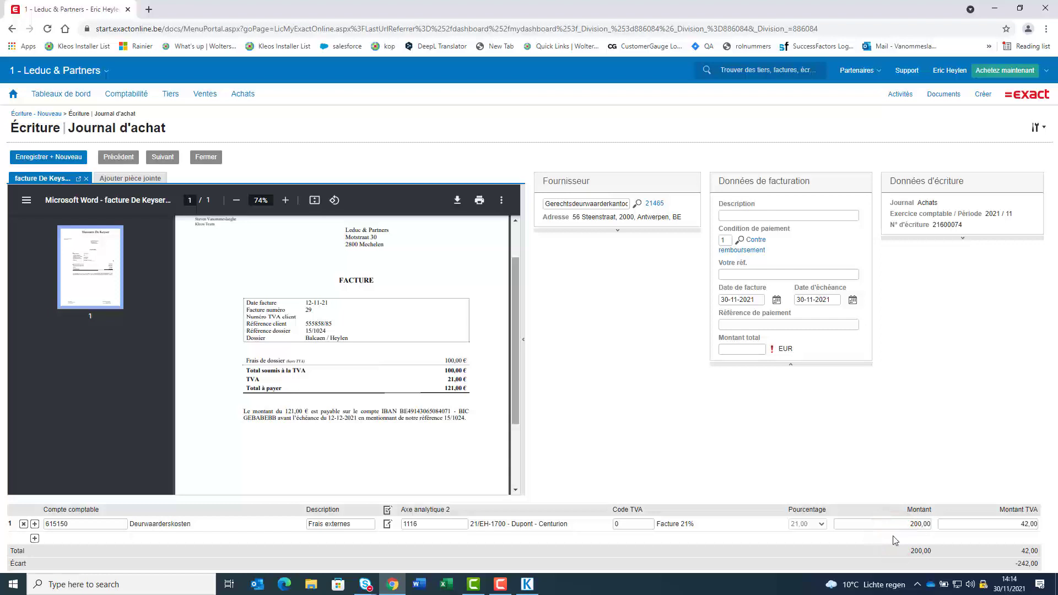
# Close the purchase entry, saving the changes and letting the header amount adjust automatically to the line total.
pyautogui.click(209, 159)
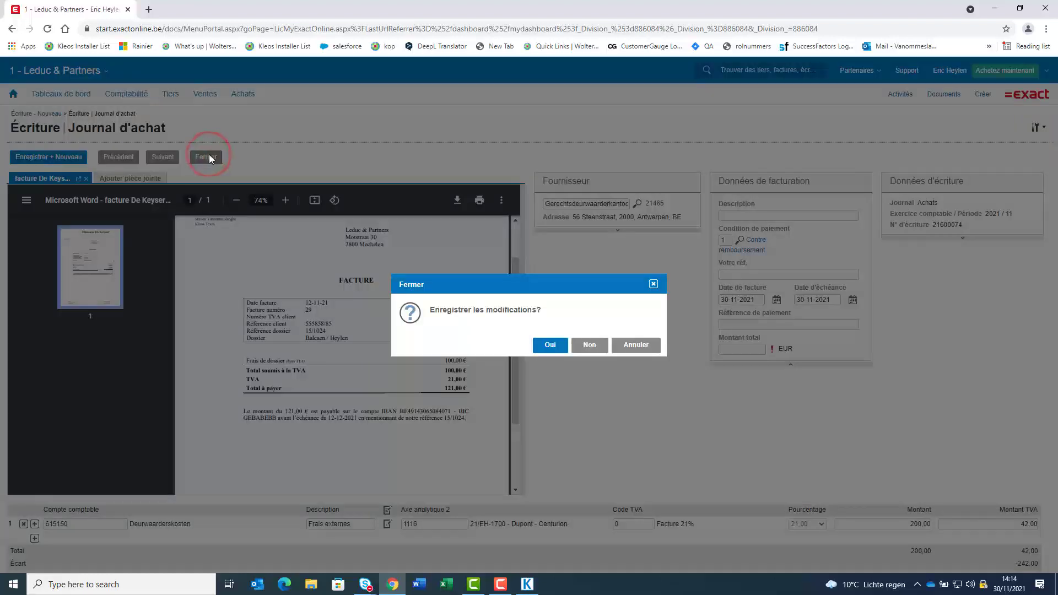
pyautogui.click(551, 346)
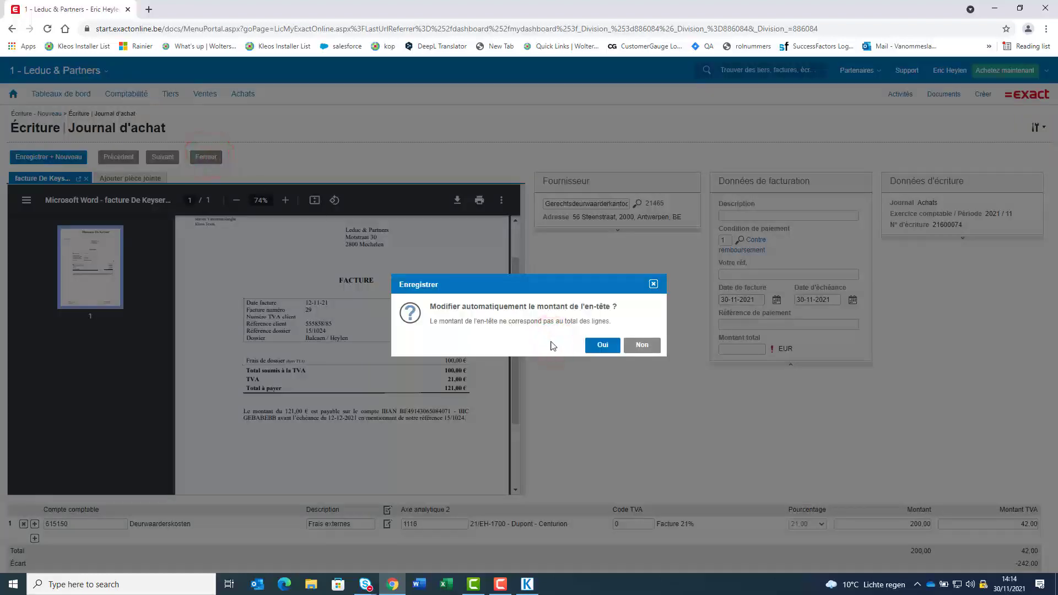
pyautogui.click(605, 346)
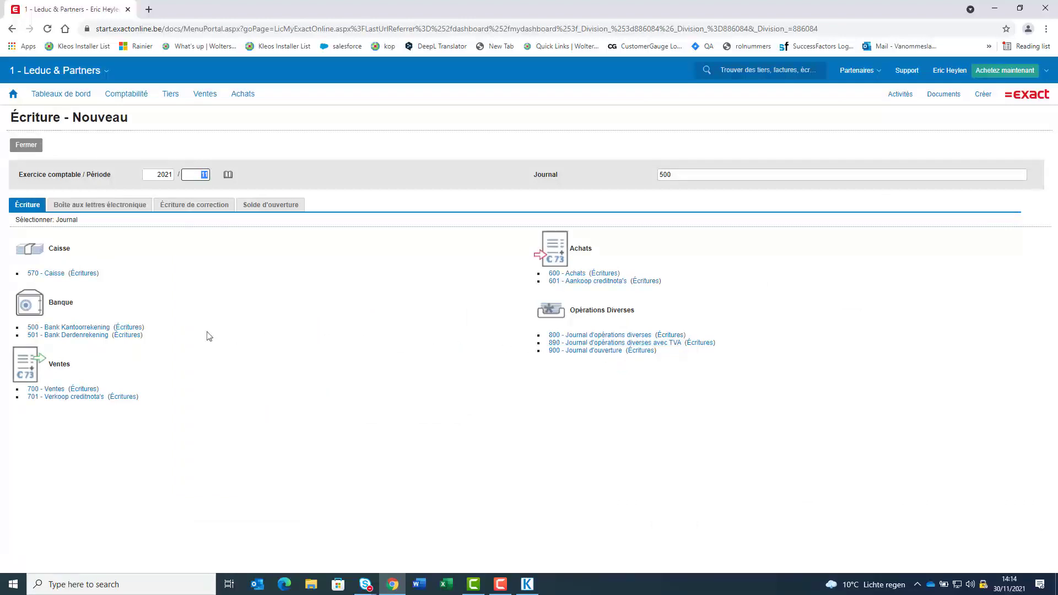
# Start an entry in the bank journal 500 - Bank Kantoorrekening and assign the Centurion dossier as its Axe analytique 2.
pyautogui.click(83, 329)
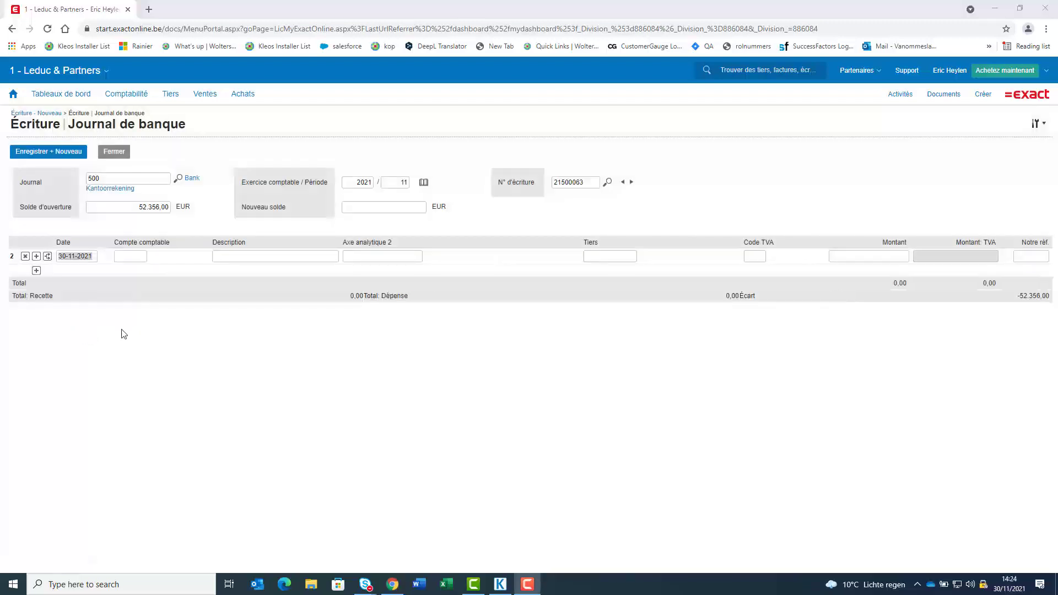
pyautogui.click(366, 257)
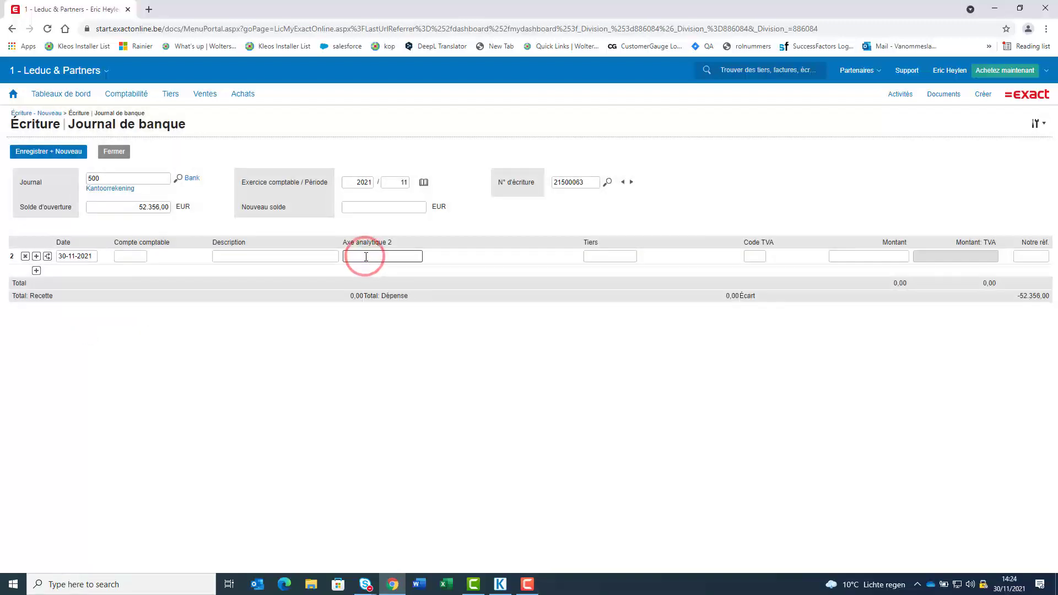
pyautogui.write('dupon')
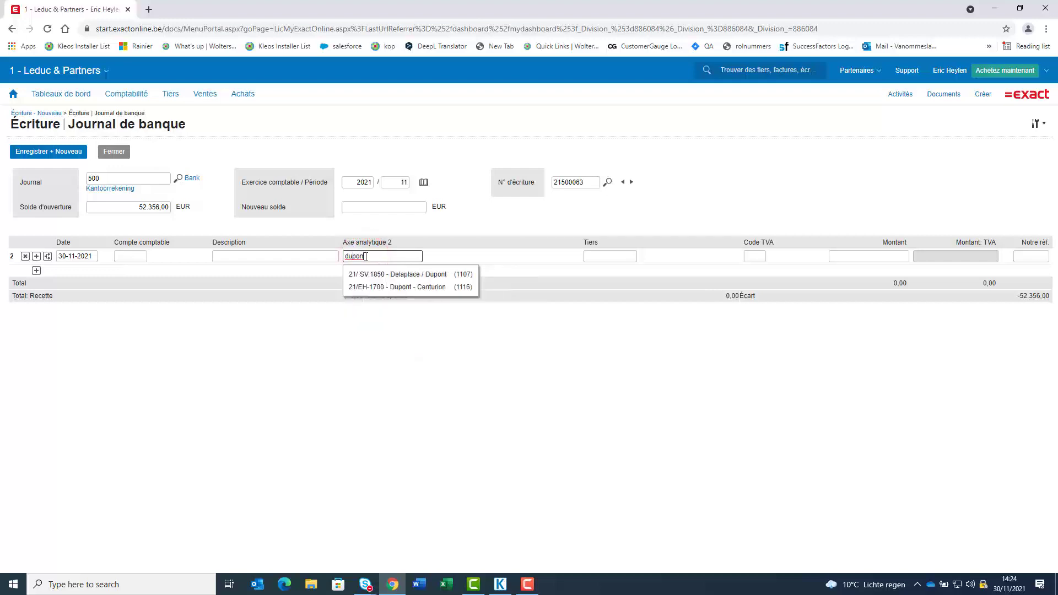
pyautogui.click(397, 288)
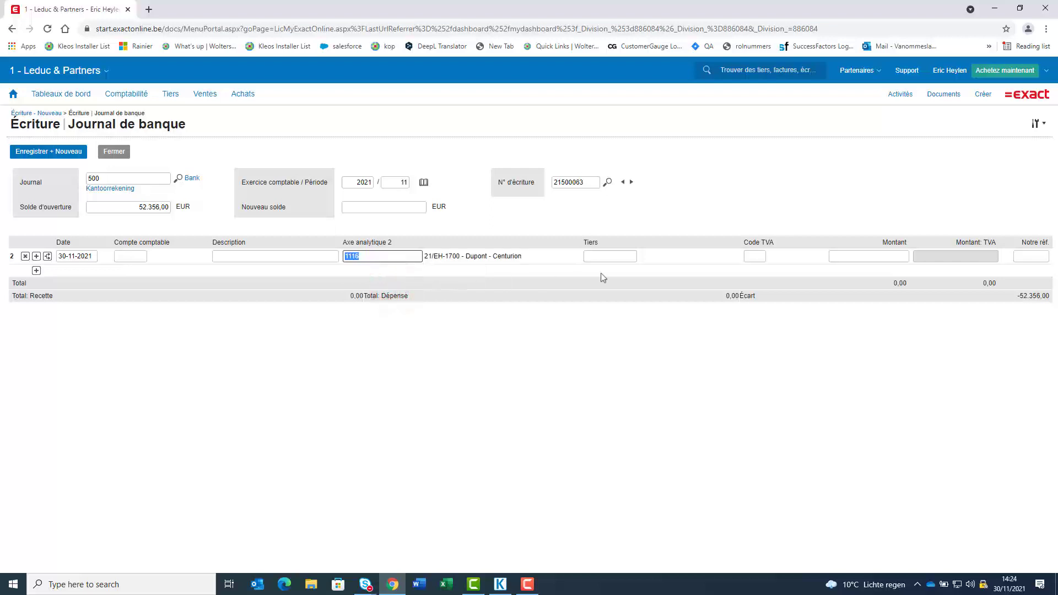
# Search the outstanding items by the customer's surname for the bank line and select the Centurion dossier's open invoice.
pyautogui.click(877, 256)
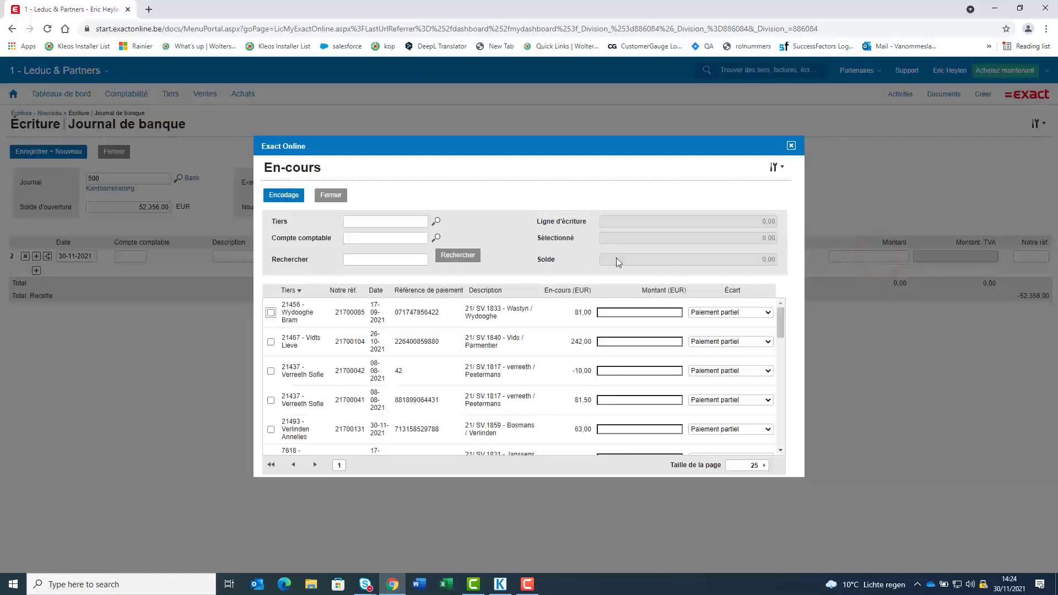
pyautogui.click(355, 259)
pyautogui.write('dupont')
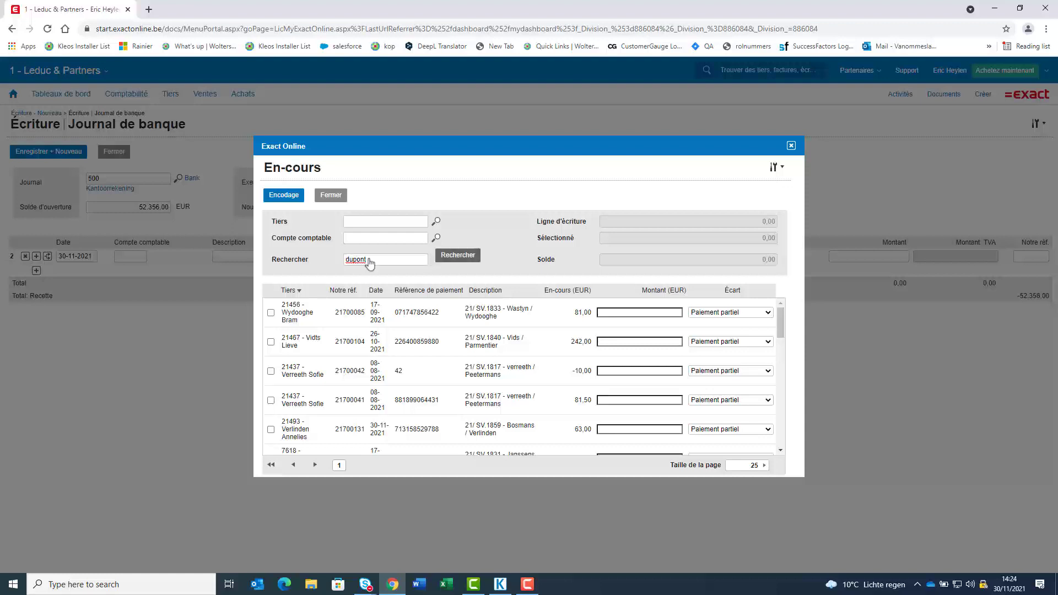
pyautogui.click(460, 256)
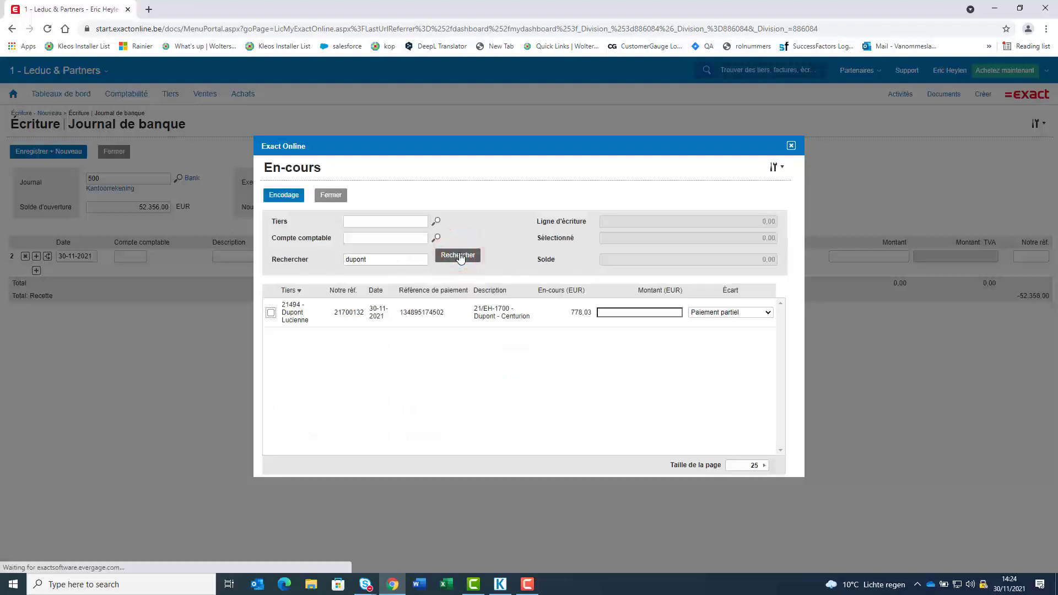
pyautogui.click(270, 313)
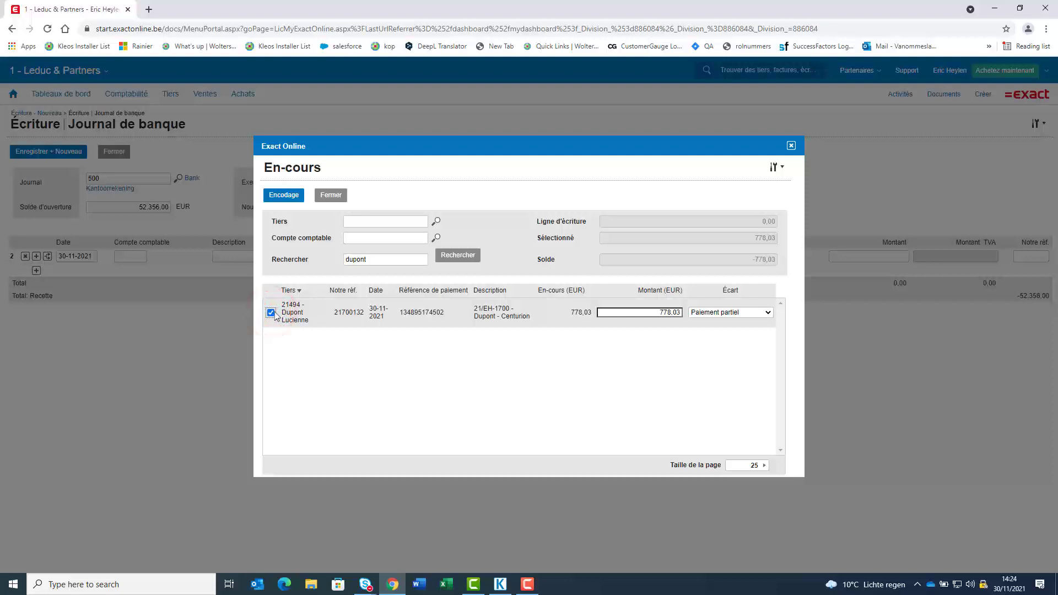
# Set the selected invoice's paid amount to 778,00, treat the difference as Écart de paiement, and transfer it to the bank entry.
pyautogui.click(677, 312)
pyautogui.click(768, 314)
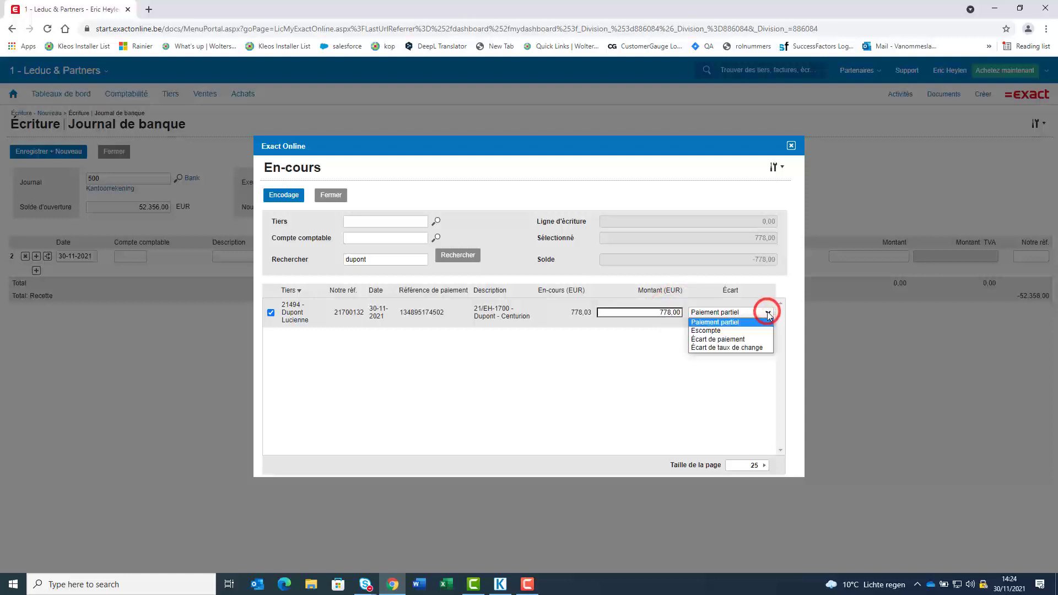
pyautogui.click(716, 340)
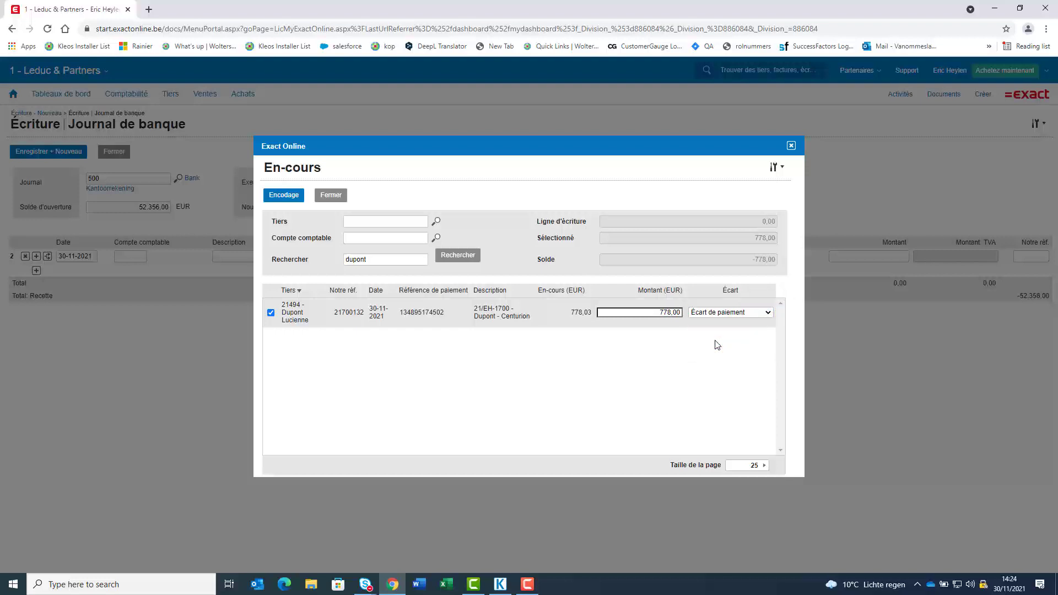
pyautogui.click(280, 197)
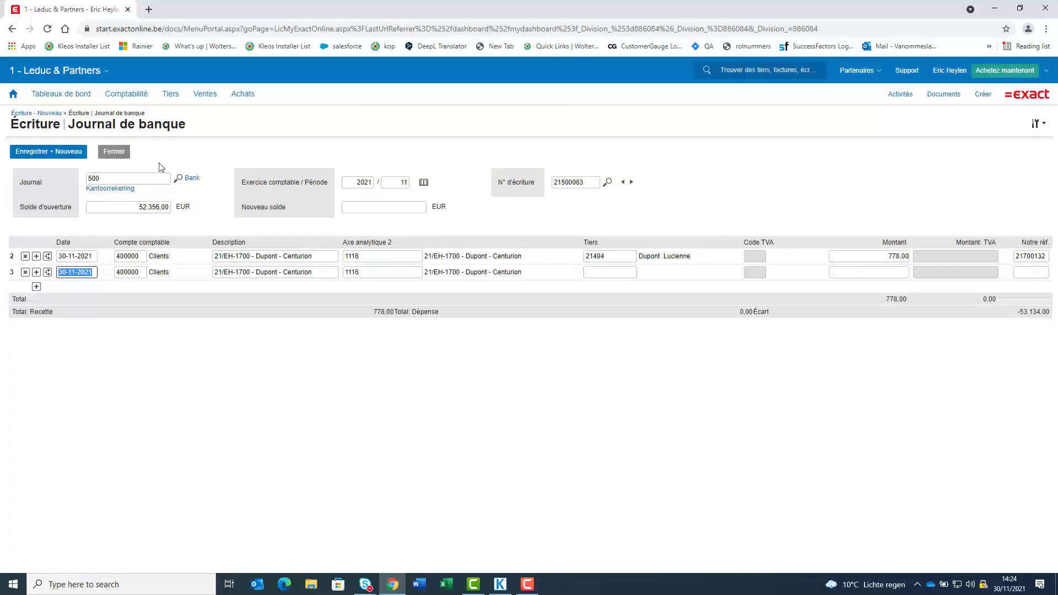
# Close the journal 500 bank entry, saving the changes and letting the closing balance be corrected automatically.
pyautogui.click(115, 153)
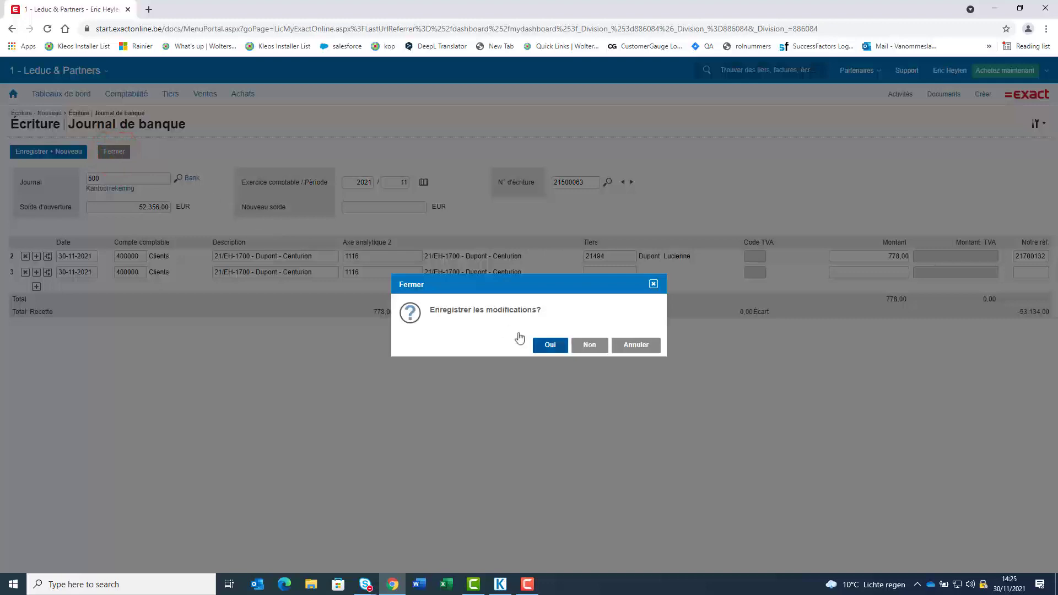
pyautogui.click(553, 349)
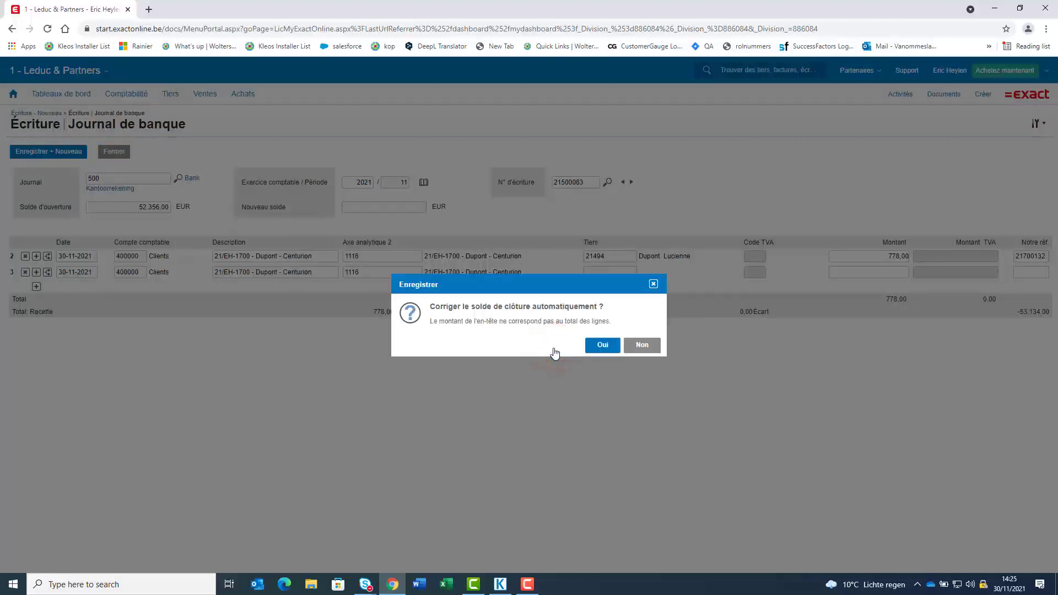
pyautogui.click(602, 344)
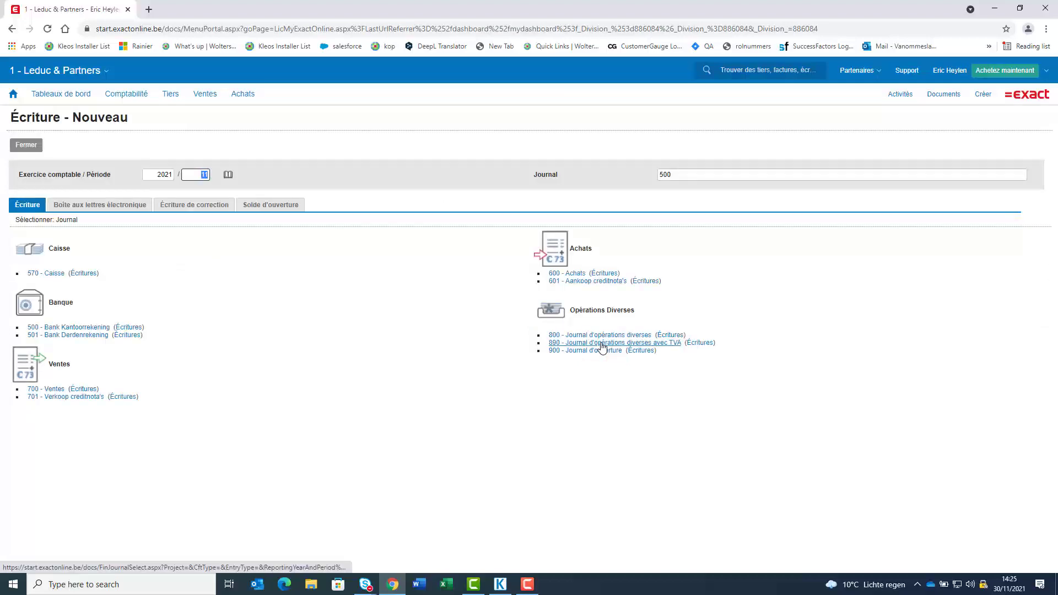
# Start an entry in journal 501 - Bank Derdenrekening with account 460000 Derdengelden and the Centurion dossier as Axe analytique 2.
pyautogui.click(85, 336)
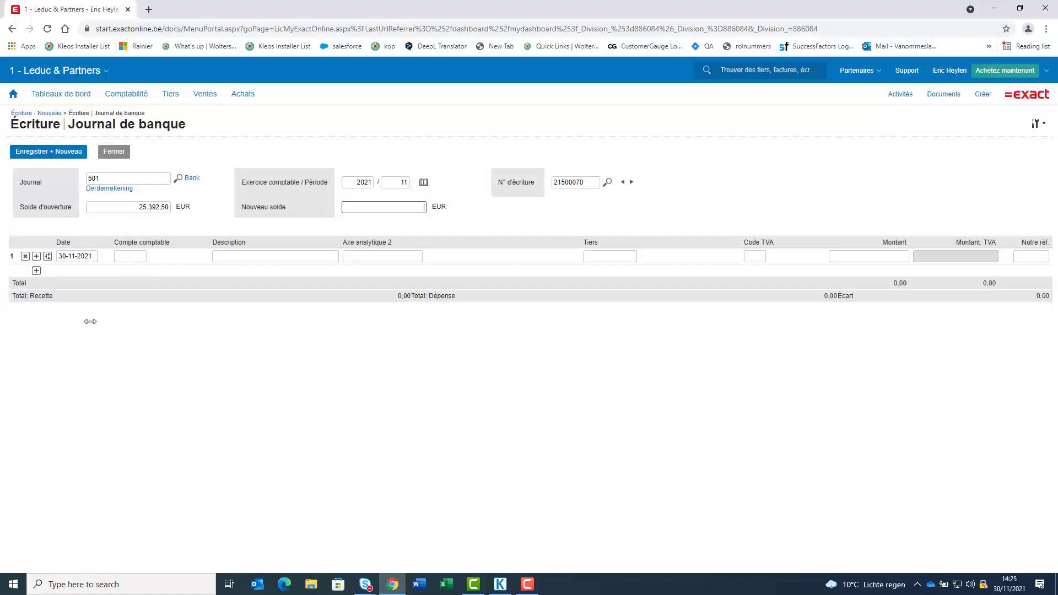
pyautogui.click(118, 256)
pyautogui.write('460')
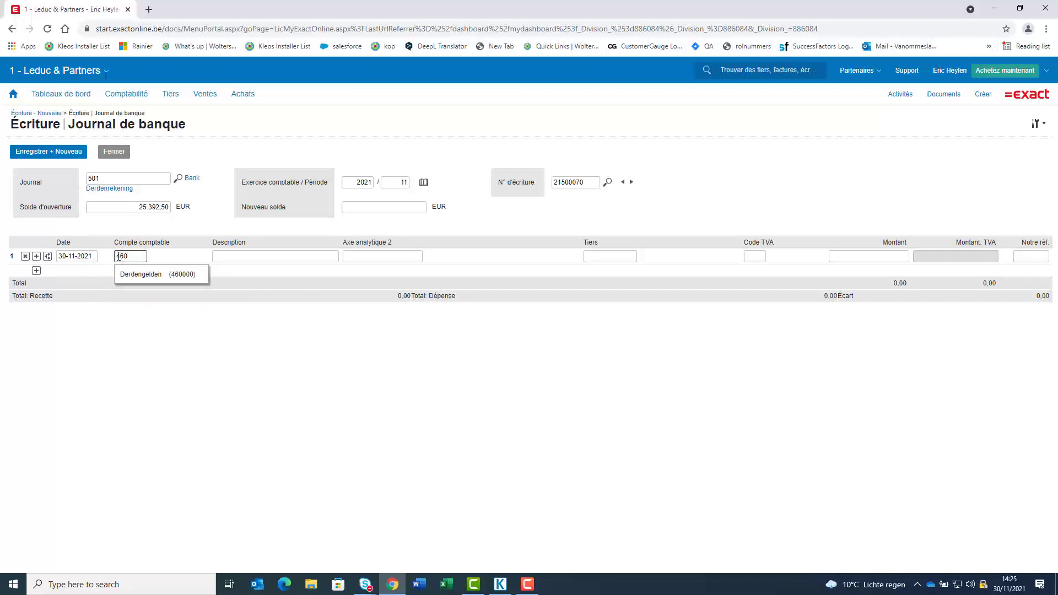
pyautogui.click(143, 274)
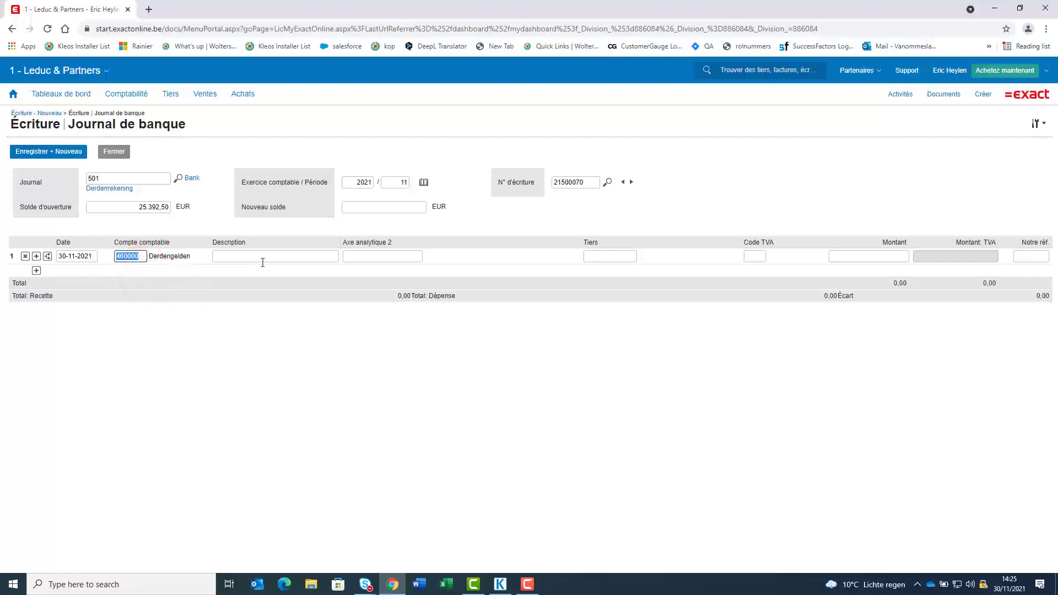
pyautogui.click(363, 255)
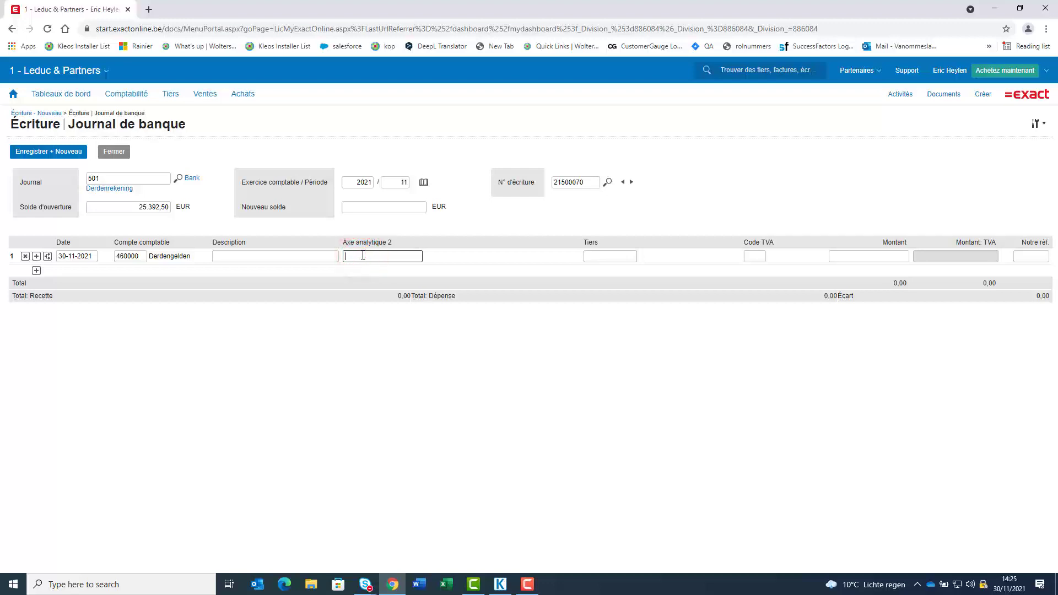
pyautogui.write('dupon')
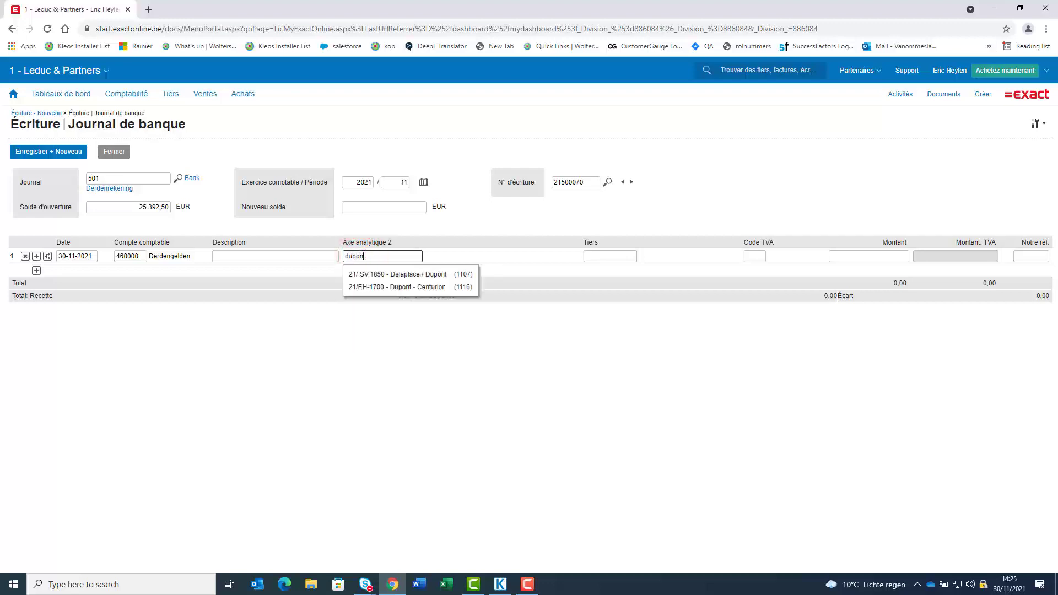
pyautogui.write('t')
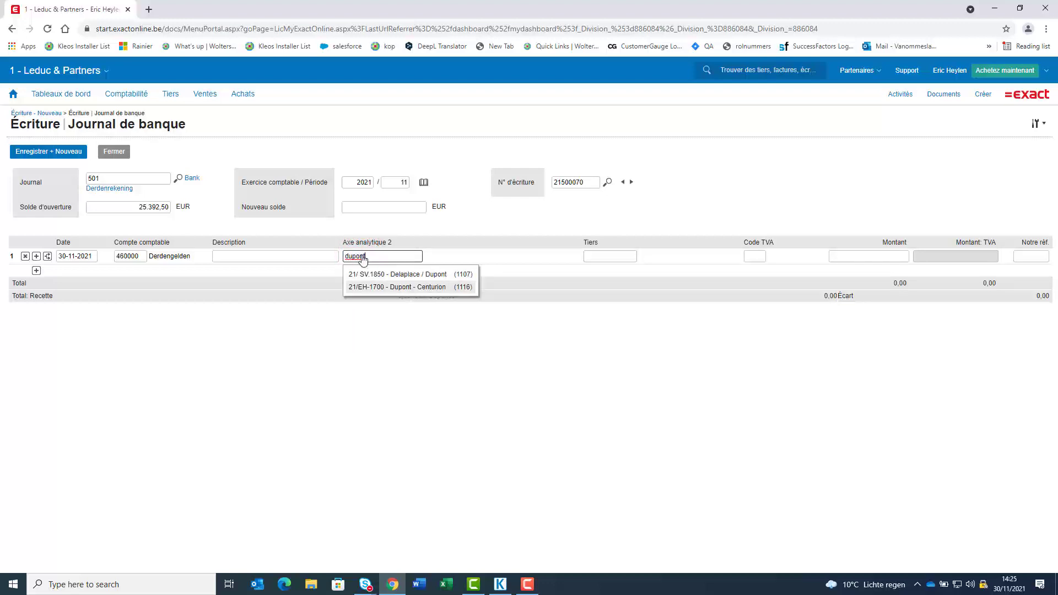
pyautogui.click(405, 288)
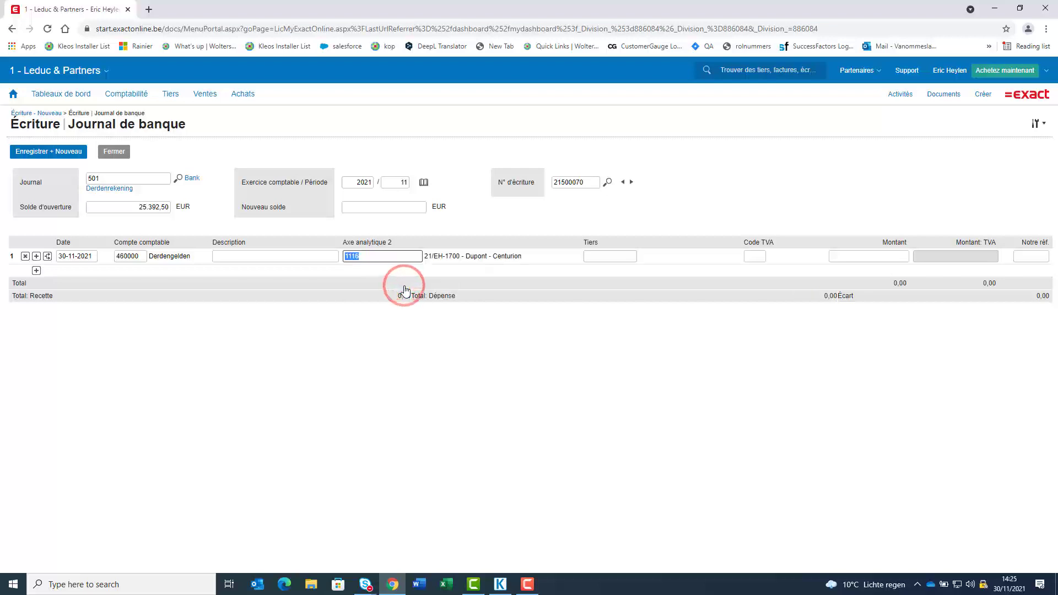
# Give the third-party funds line an amount of 200 and the description reçu.
pyautogui.click(877, 257)
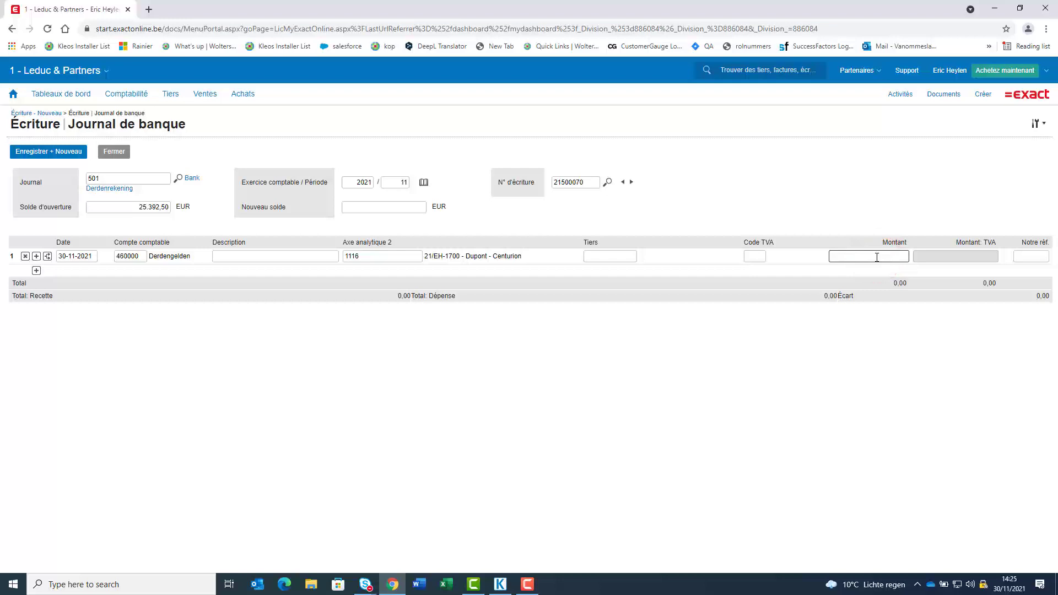
pyautogui.write('200')
pyautogui.click(223, 256)
pyautogui.write('re')
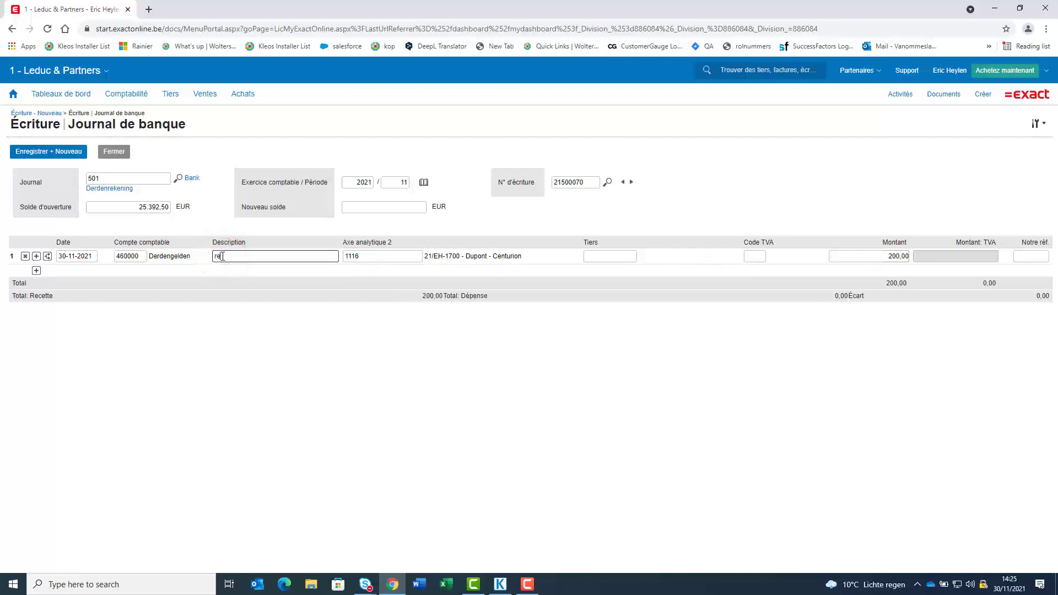
pyautogui.write('çu')
# Add a second third-party funds line with the description transféré and an amount of -200,00.
pyautogui.click(37, 273)
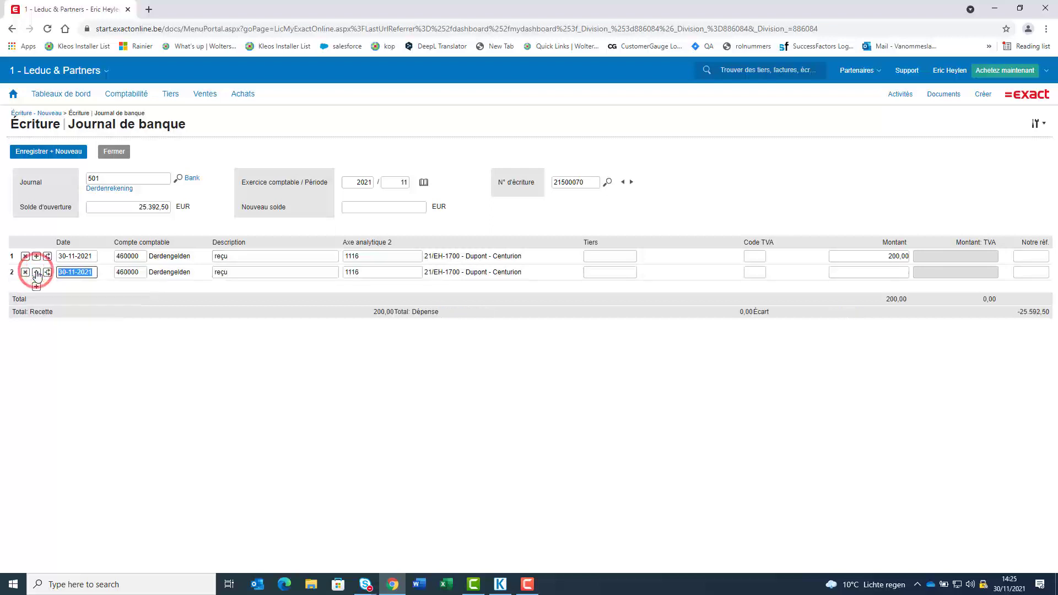
pyautogui.click(244, 273)
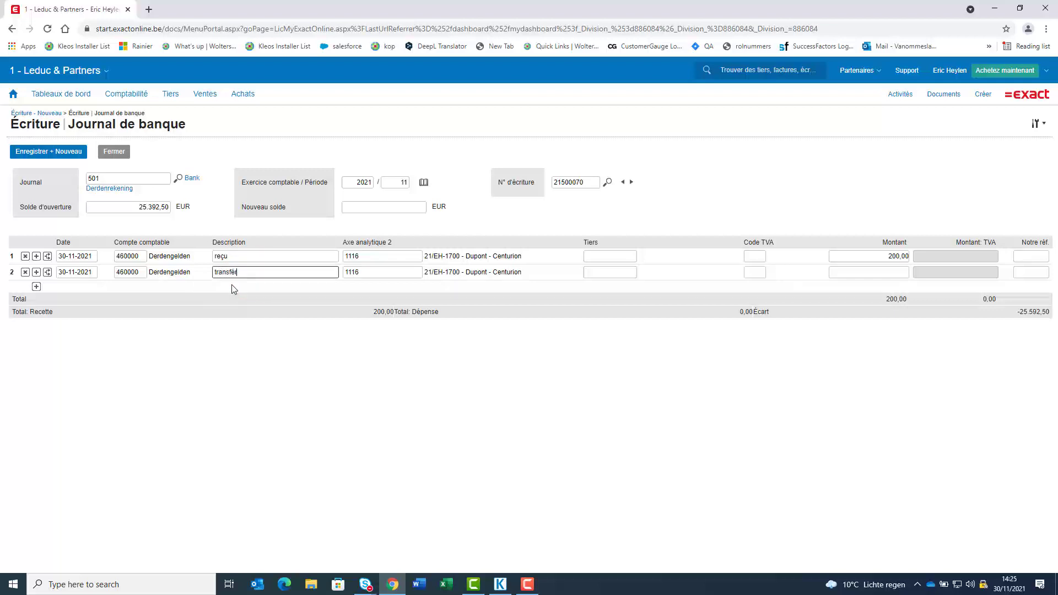
pyautogui.write('transféré')
pyautogui.click(878, 272)
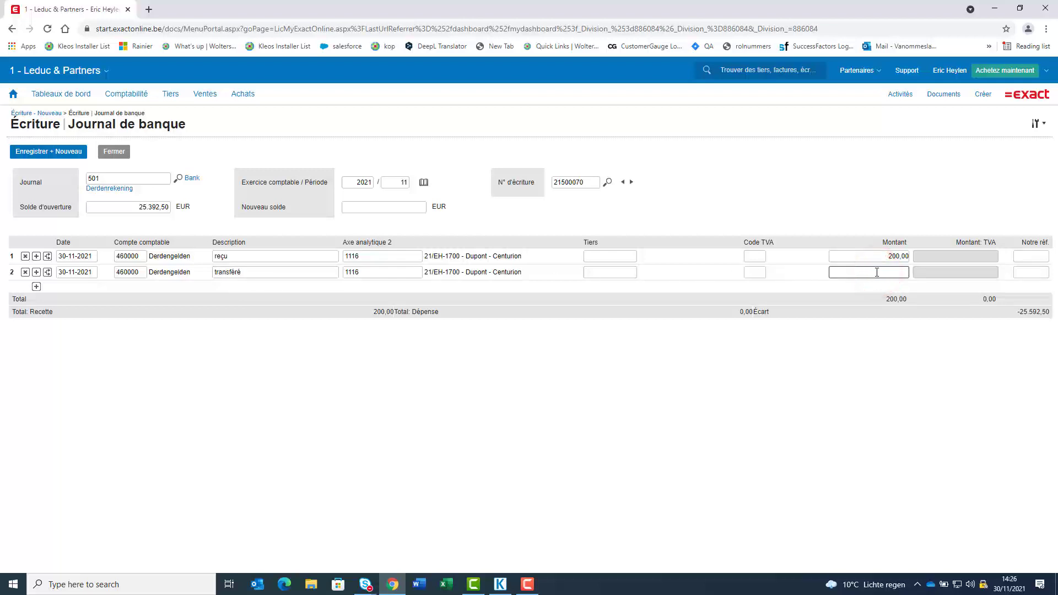
pyautogui.write('-200,00')
# Close the journal 501 third-party bank entry, saving it with automatic correction of the closing balance.
pyautogui.click(106, 154)
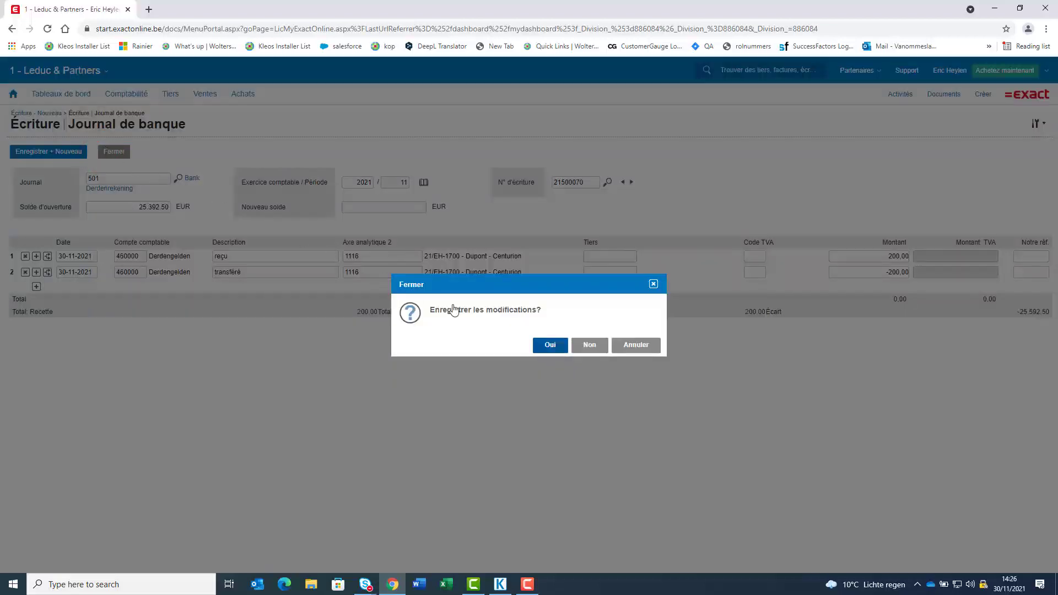
pyautogui.click(551, 345)
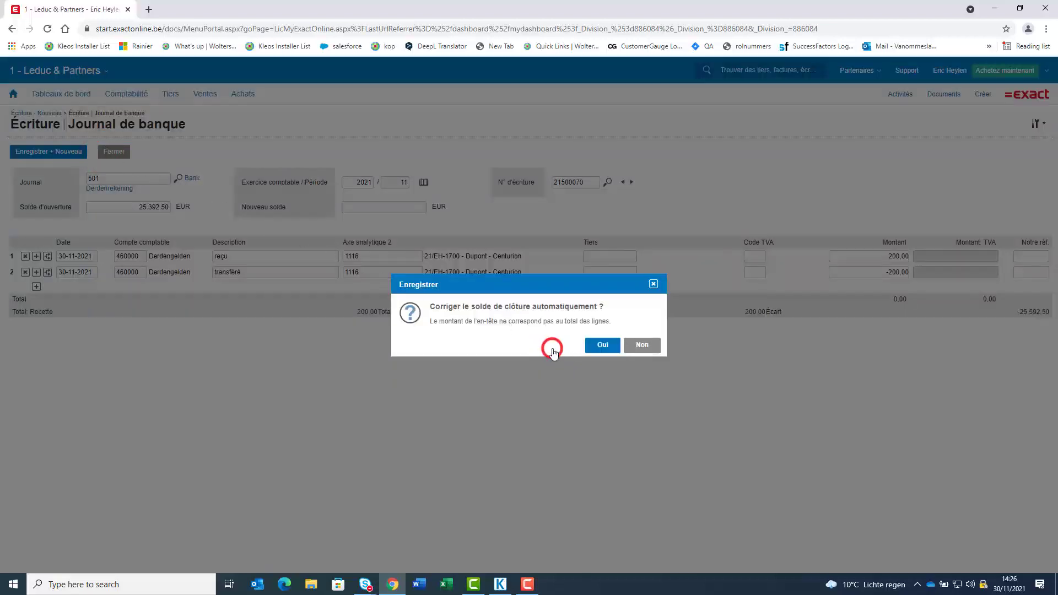
pyautogui.click(530, 303)
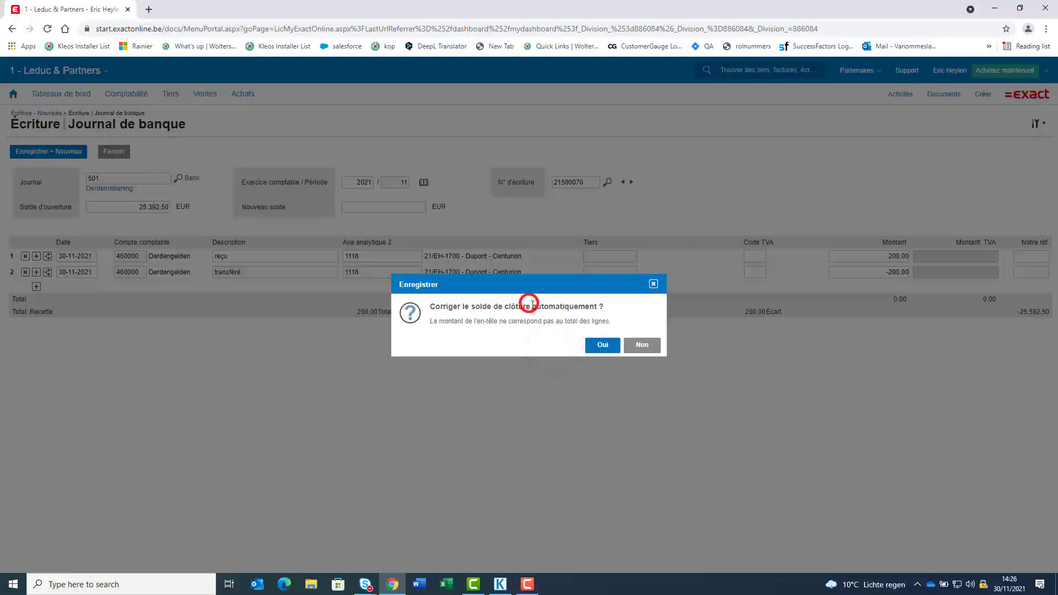
pyautogui.click(599, 347)
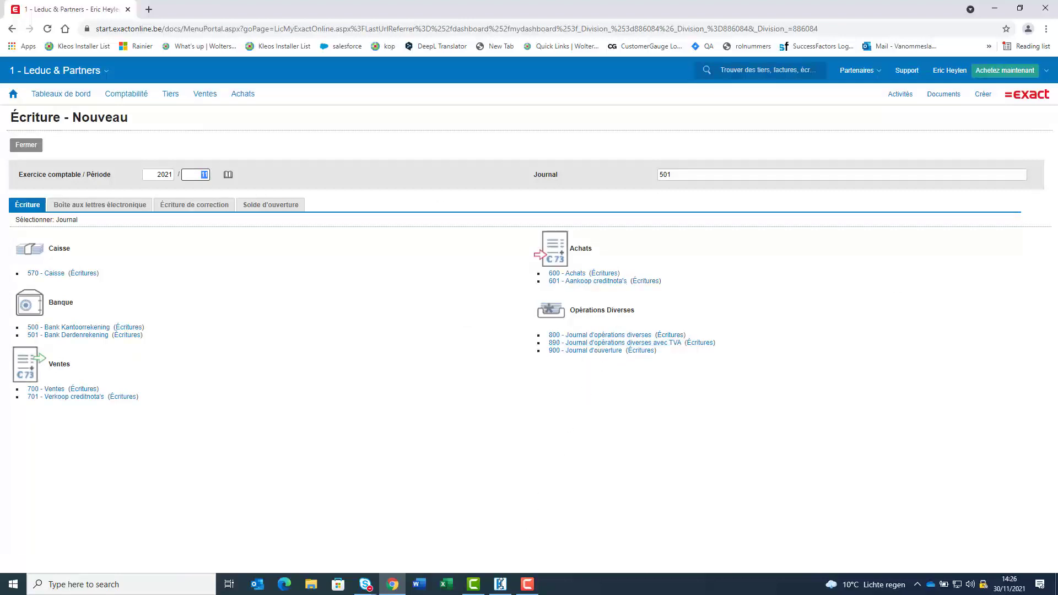
# Switch to Kleos and run a new Exact Online synchronization.
pyautogui.click(501, 585)
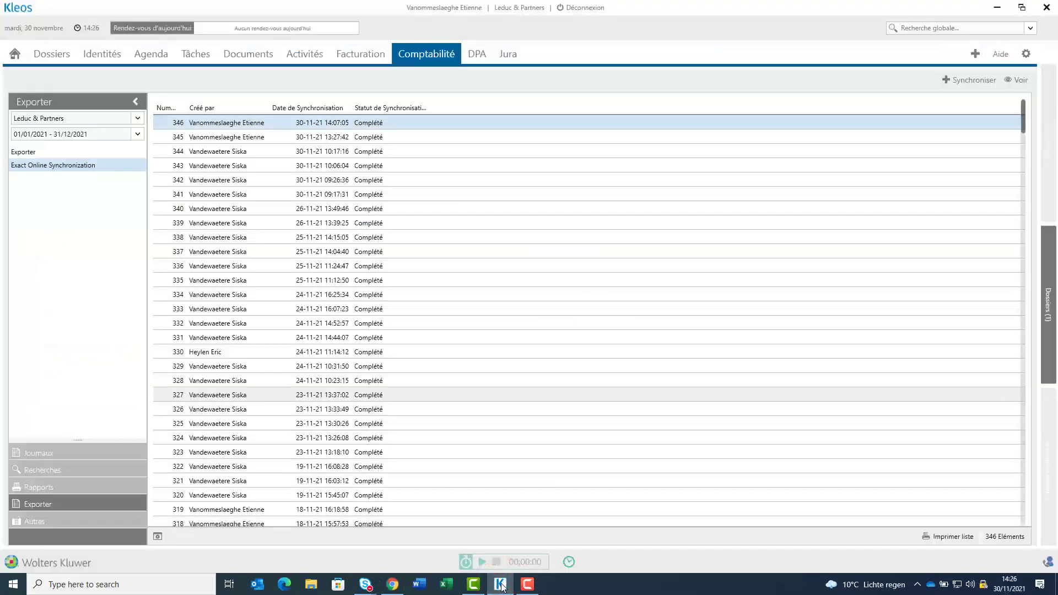
pyautogui.click(964, 79)
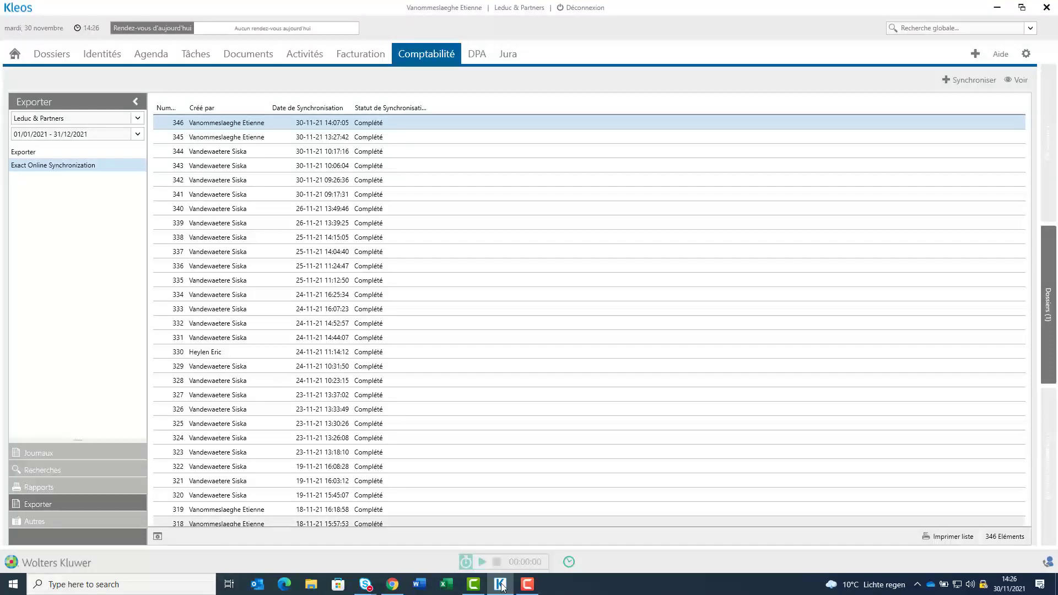
pyautogui.click(964, 81)
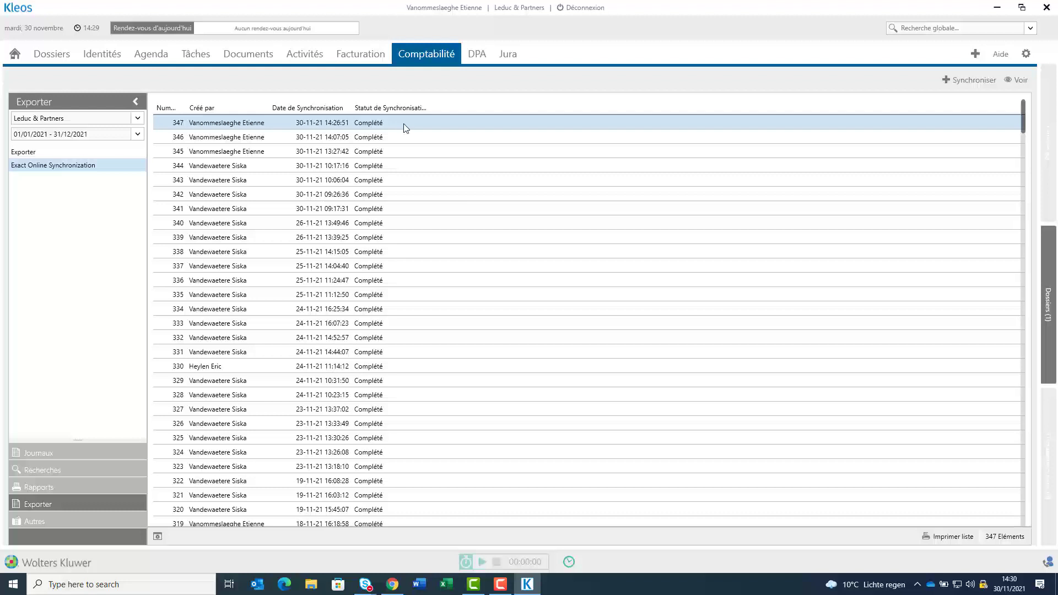
# Open the latest Exact Online synchronization and check its status and the import counts in its detailed log.
pyautogui.doubleClick(404, 124)
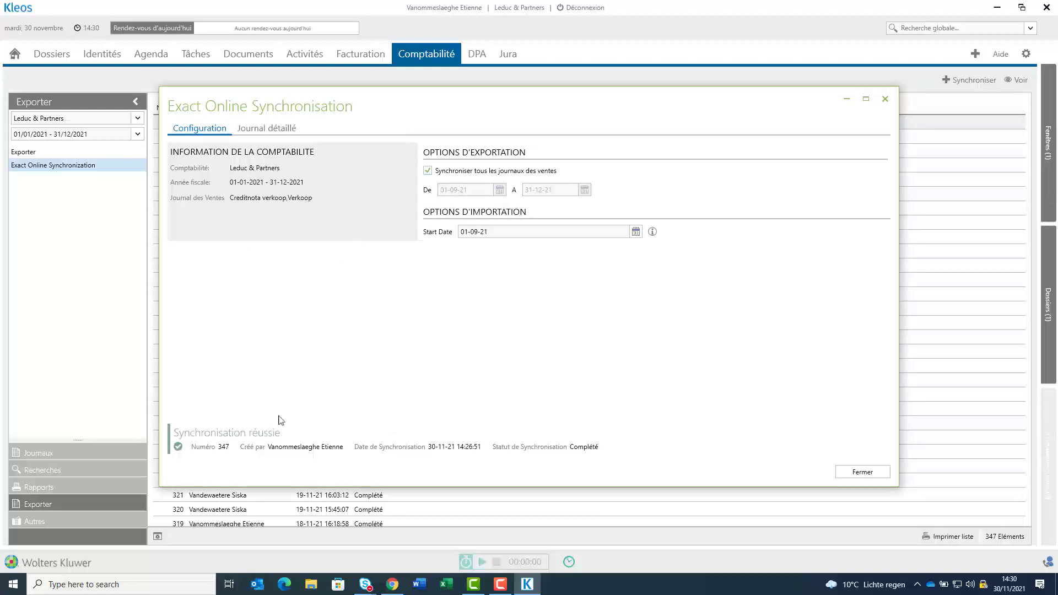
pyautogui.click(273, 436)
pyautogui.click(466, 444)
pyautogui.click(279, 130)
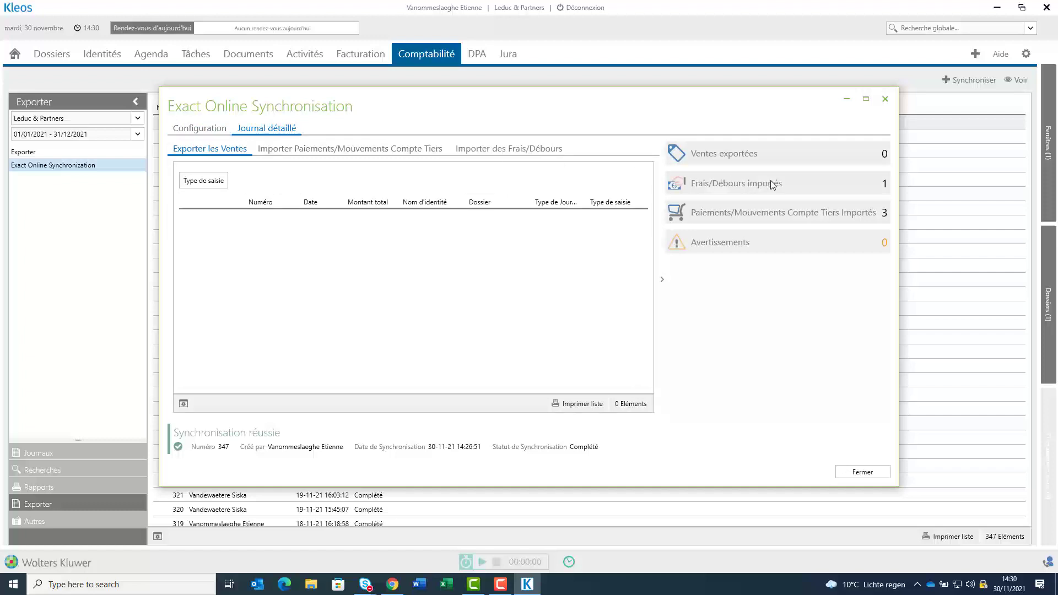
pyautogui.click(886, 184)
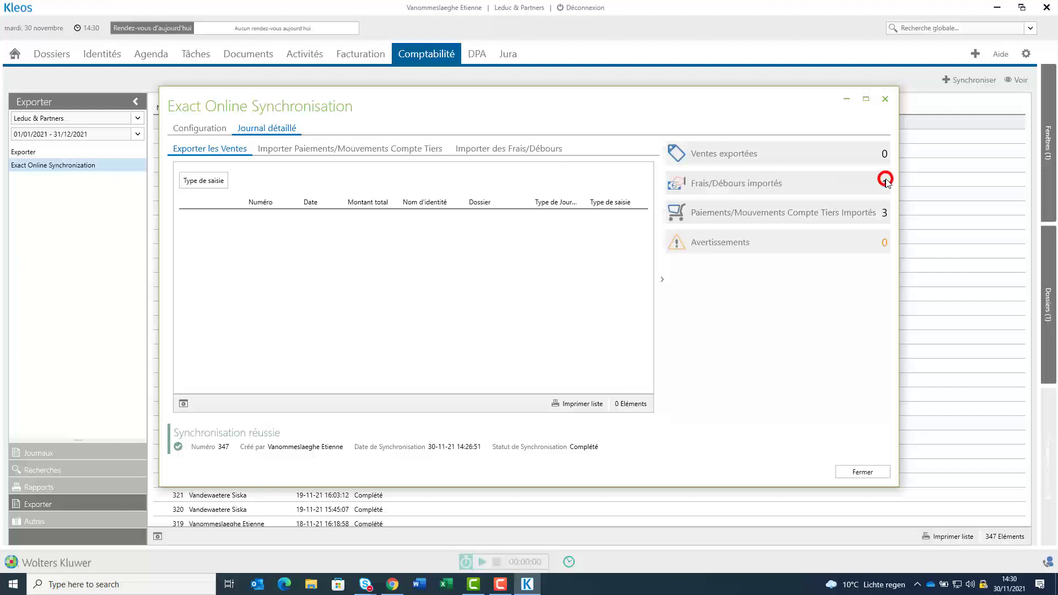
pyautogui.click(886, 216)
# Review the imported payments, third-party account movements and costs in the synchronization log, and close it.
pyautogui.click(360, 150)
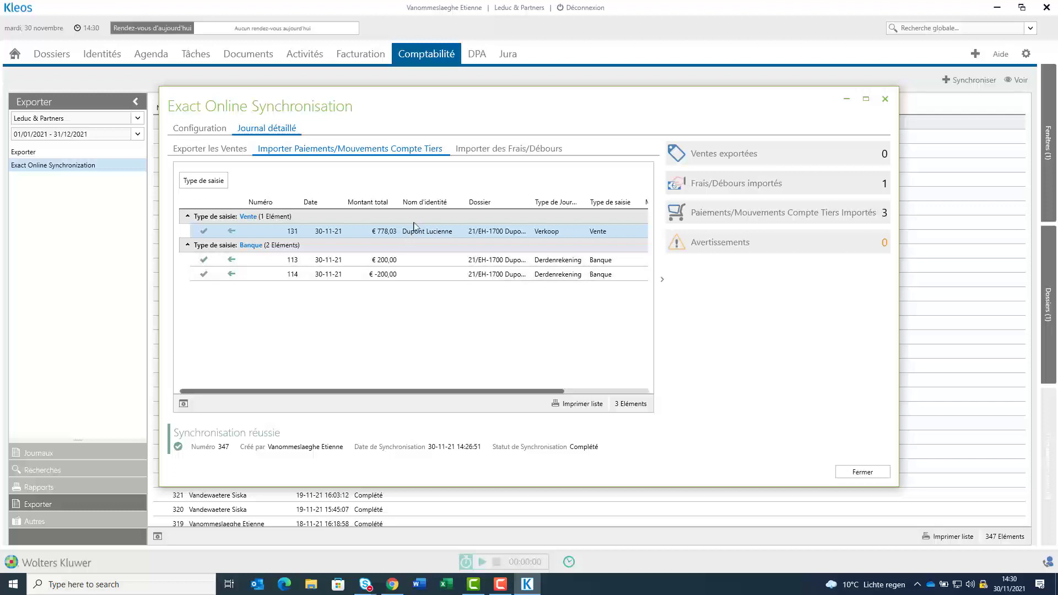
pyautogui.click(483, 148)
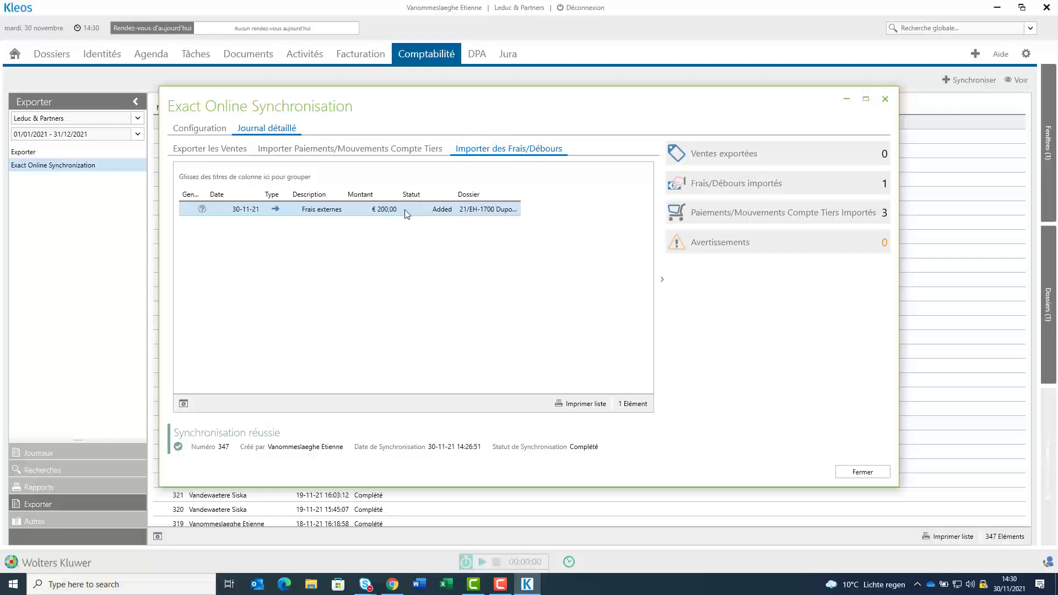
pyautogui.click(859, 471)
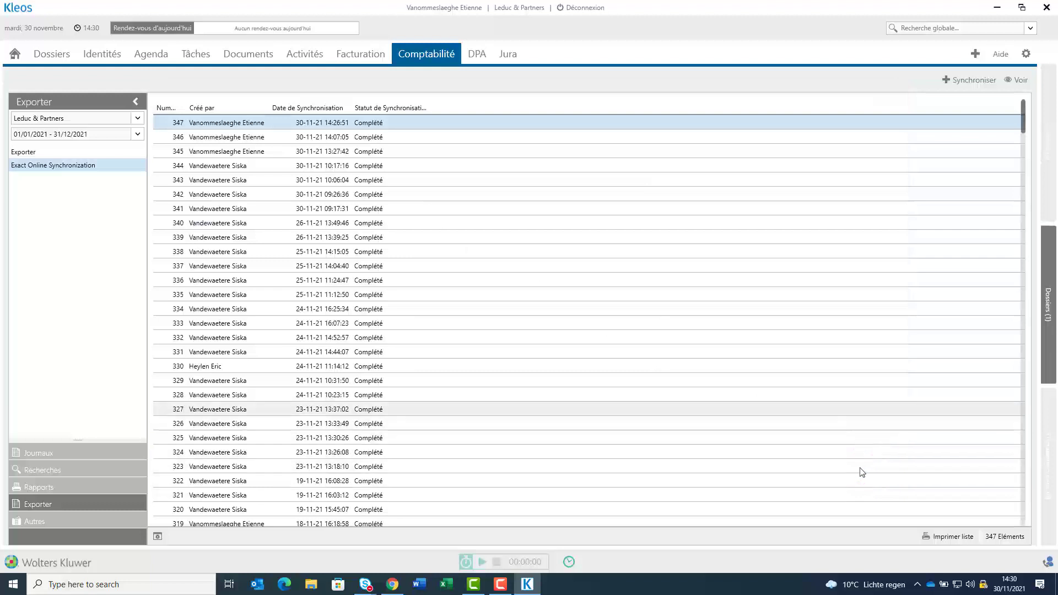
# Return to the open Centurion dossier and check the payment status of its sales invoice.
pyautogui.click(1049, 266)
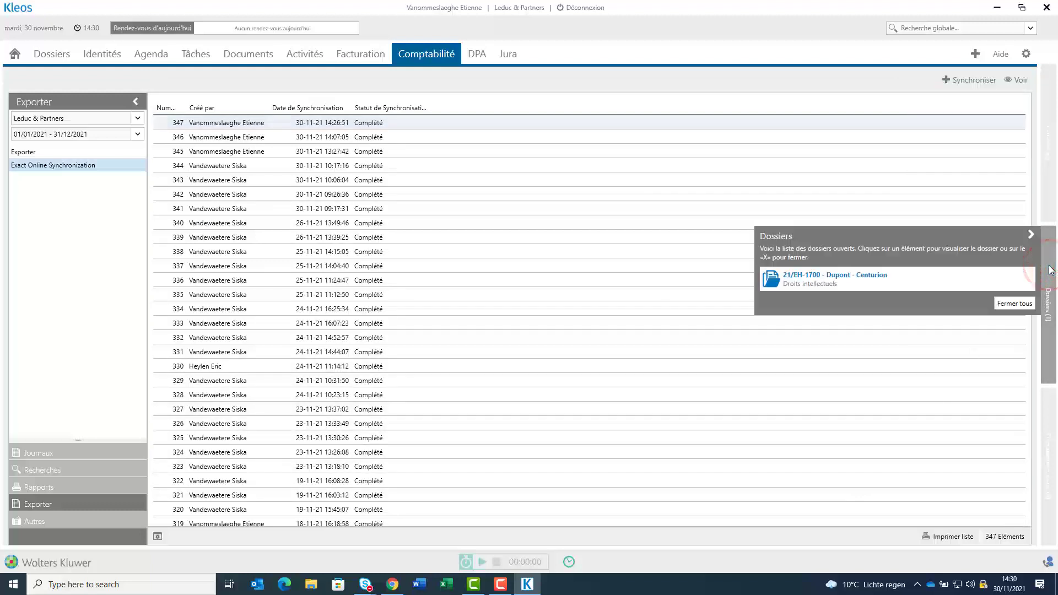
pyautogui.click(865, 275)
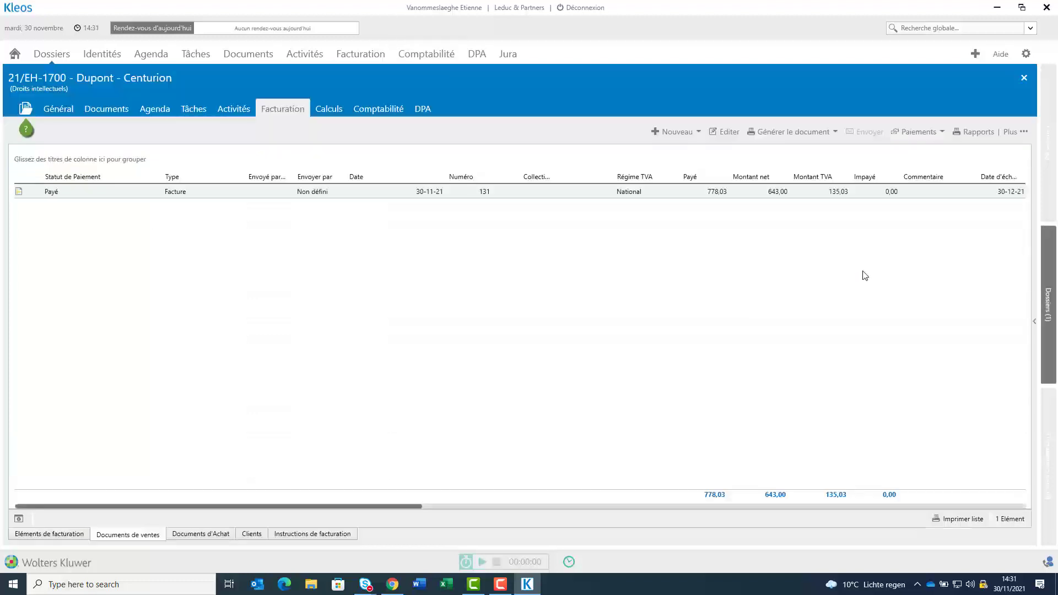
pyautogui.click(51, 194)
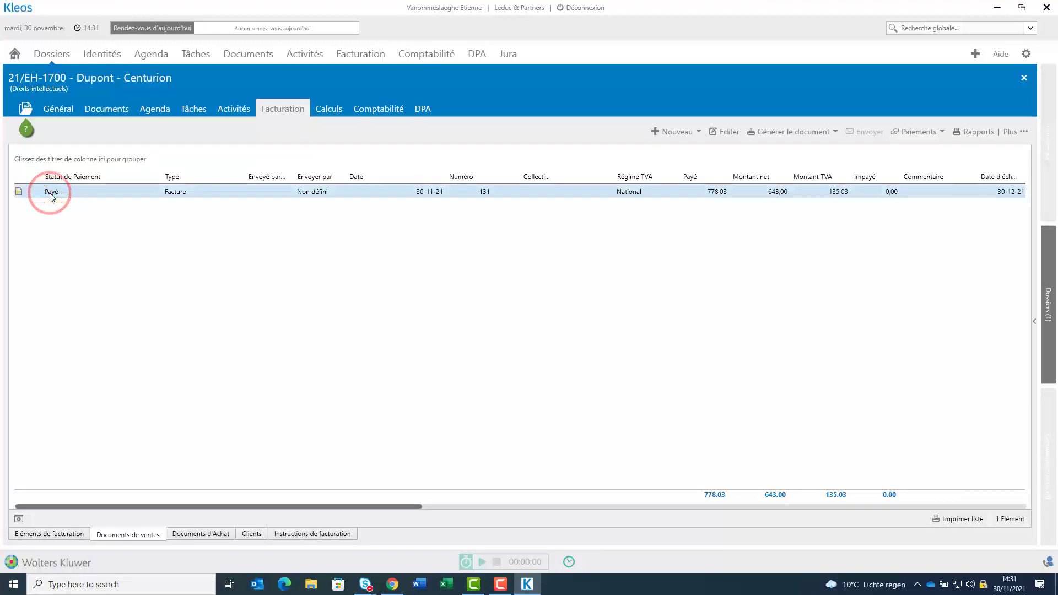
pyautogui.click(51, 194)
# Check the imported Frais externes cost and its billing status among the dossier's billing elements.
pyautogui.click(69, 534)
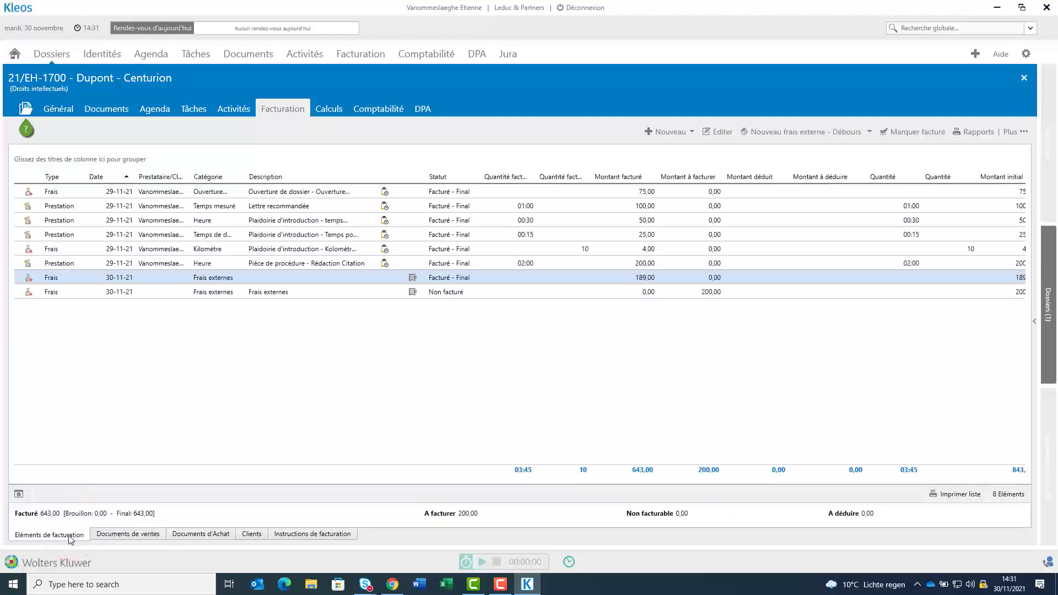
pyautogui.click(291, 295)
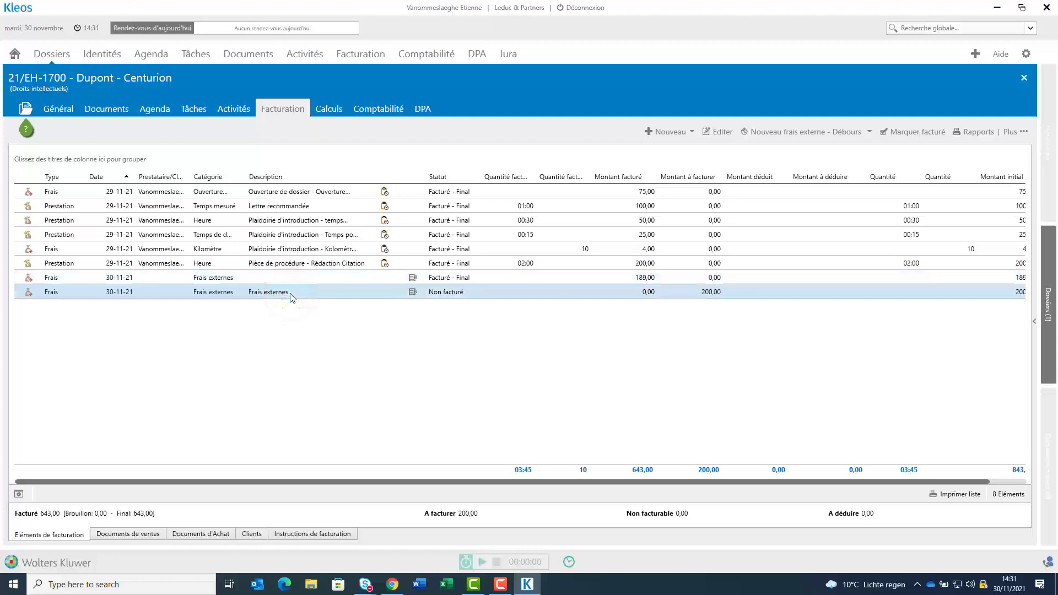
pyautogui.click(456, 292)
# Examine the transféré and reçu third-party fund movements in the dossier's accounting.
pyautogui.click(389, 110)
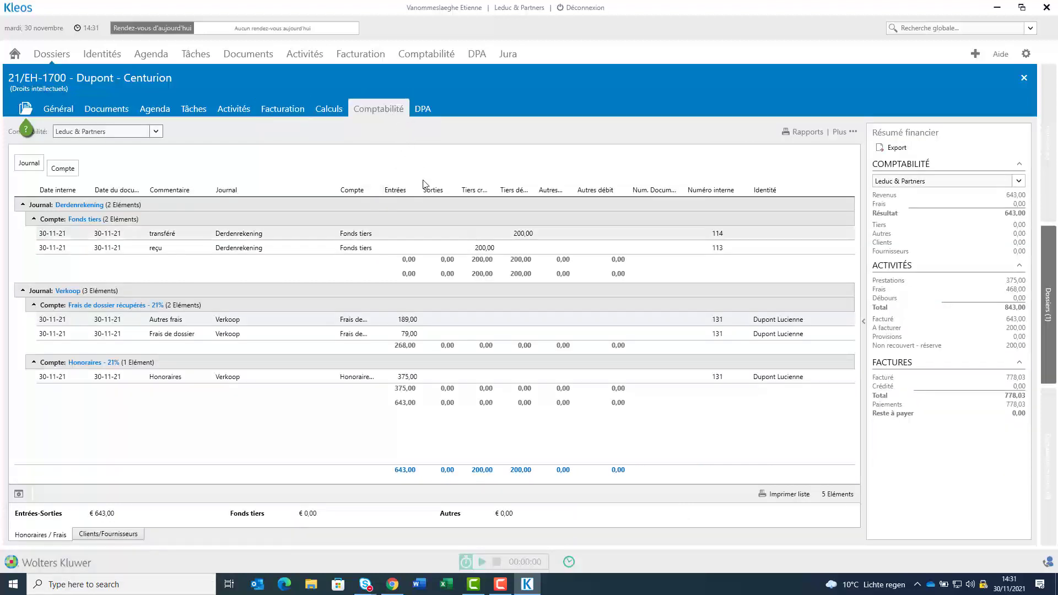
pyautogui.click(449, 237)
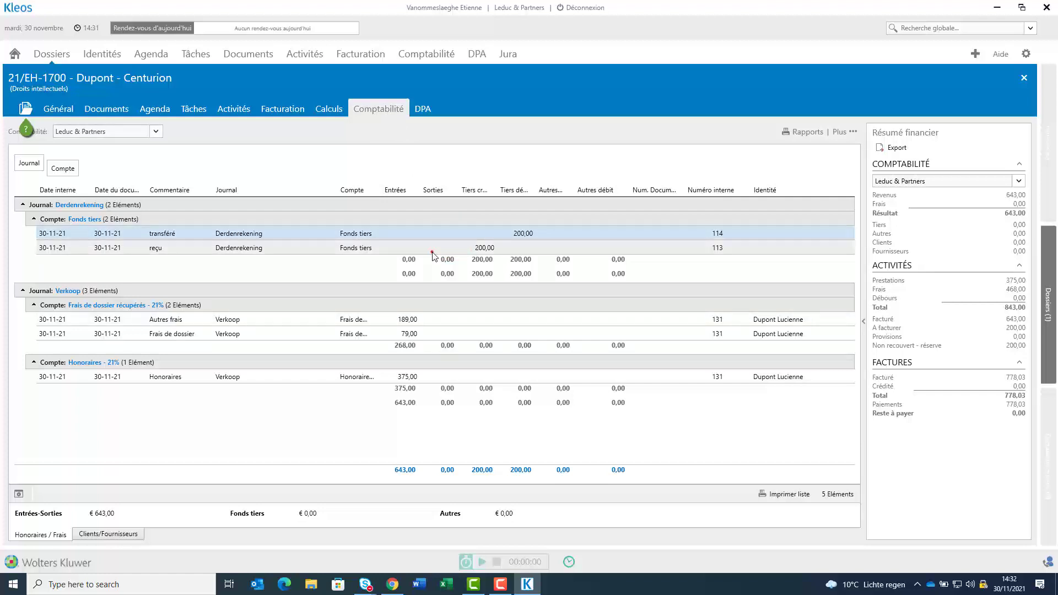
pyautogui.click(435, 252)
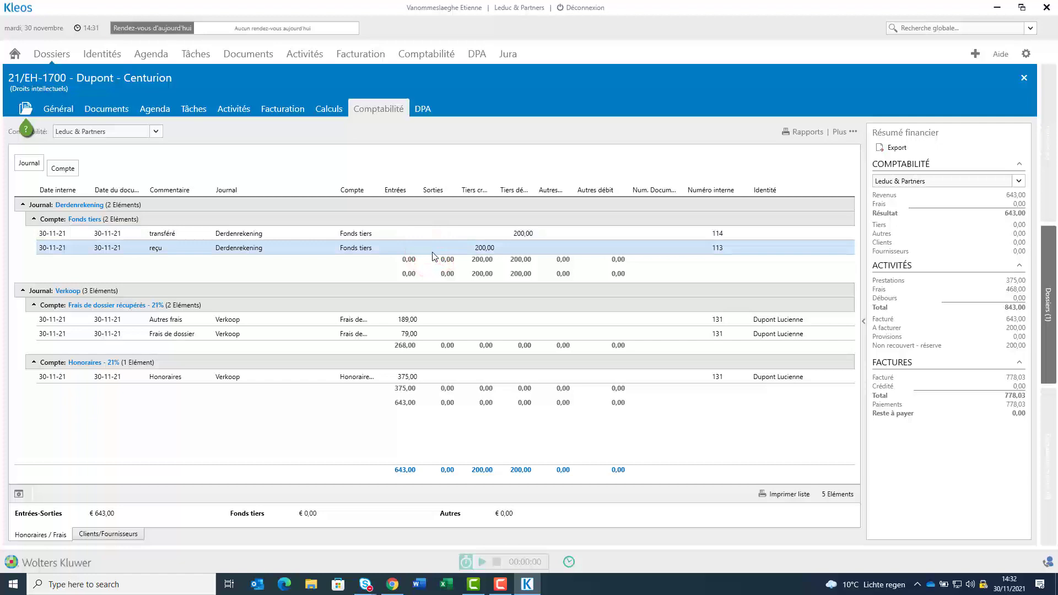